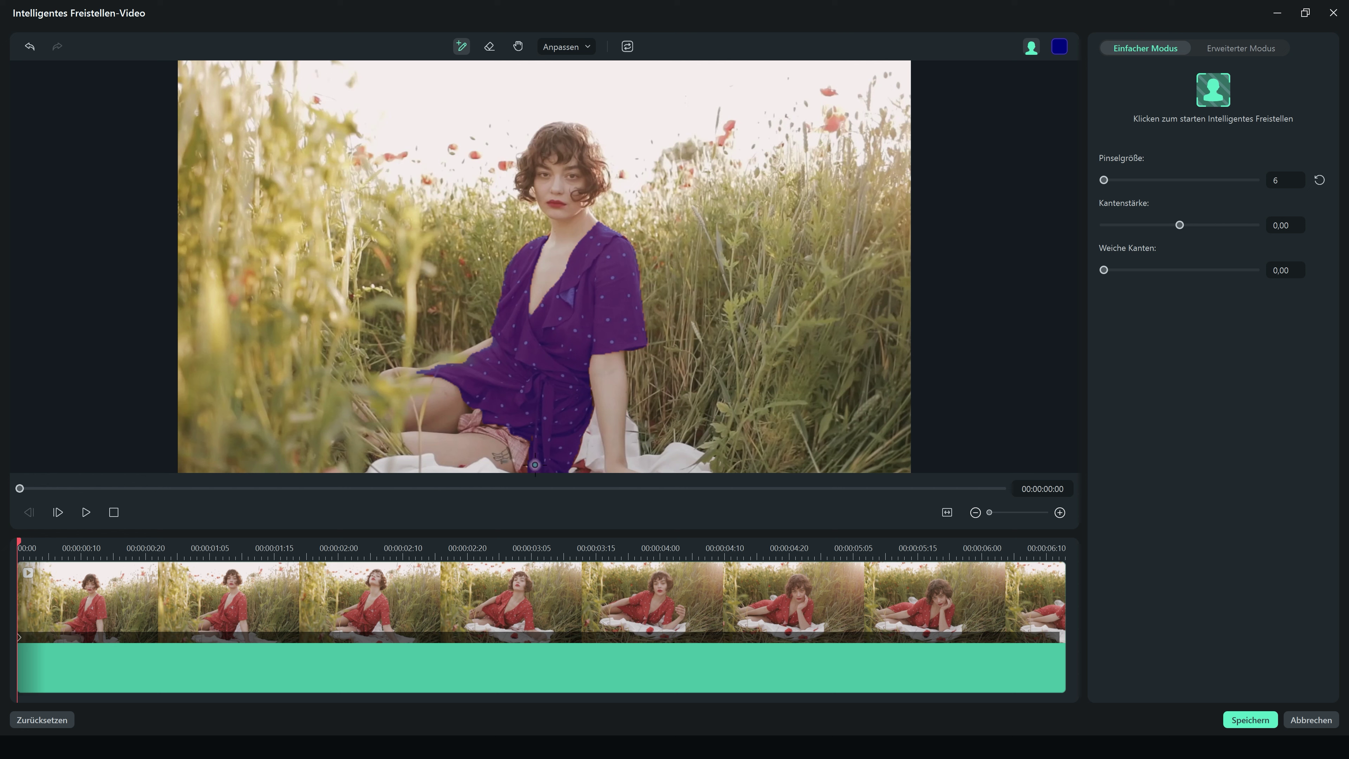
Step: Touch up the dress selection on the first frame and generate the smart cutout for the whole clip in simple mode
{"action": "left_click_drag", "start_coordinate": [524, 477], "coordinate": [583, 467]}
{"action": "key", "text": "ctrl+z"}
{"action": "left_click", "coordinate": [619, 246]}
{"action": "mouse_move", "coordinate": [634, 283]}
{"action": "left_mouse_down"}
{"action": "mouse_move", "coordinate": [635, 270]}
{"action": "mouse_move", "coordinate": [636, 289]}
{"action": "left_mouse_up"}
{"action": "left_click", "coordinate": [1211, 88]}
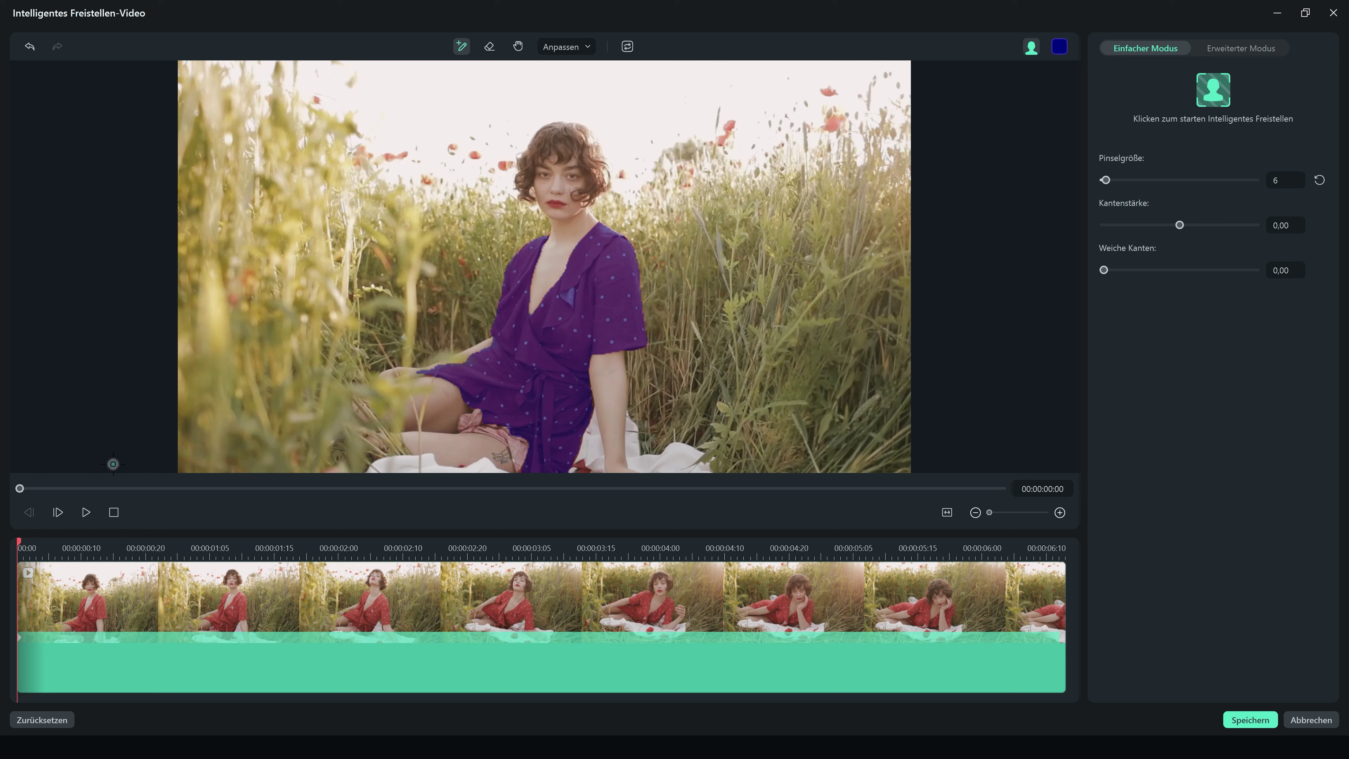
Step: Switch the cutout to advanced mode and brush missing dress areas into the mask at 00:00:02:10 and 00:00:02:14
{"action": "left_click", "coordinate": [1226, 49]}
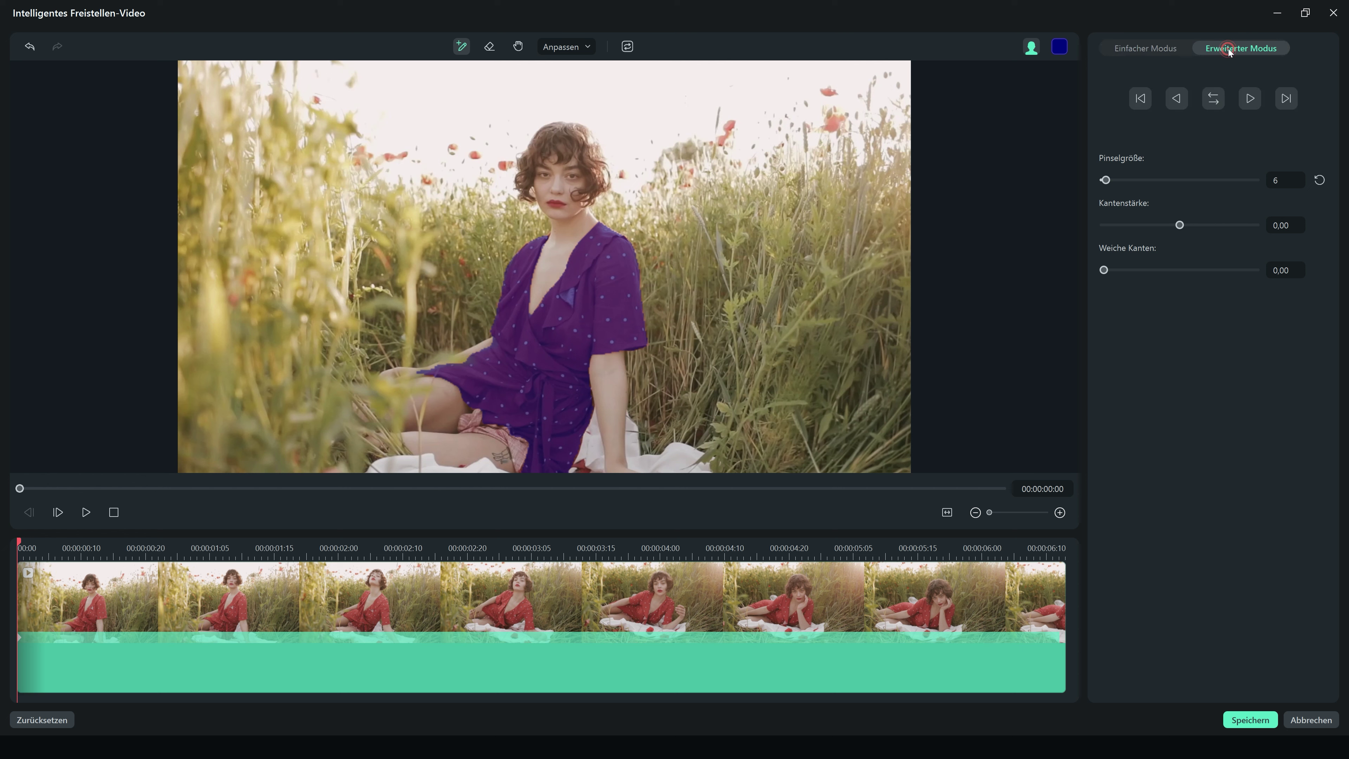
{"action": "left_click_drag", "start_coordinate": [19, 489], "coordinate": [381, 488]}
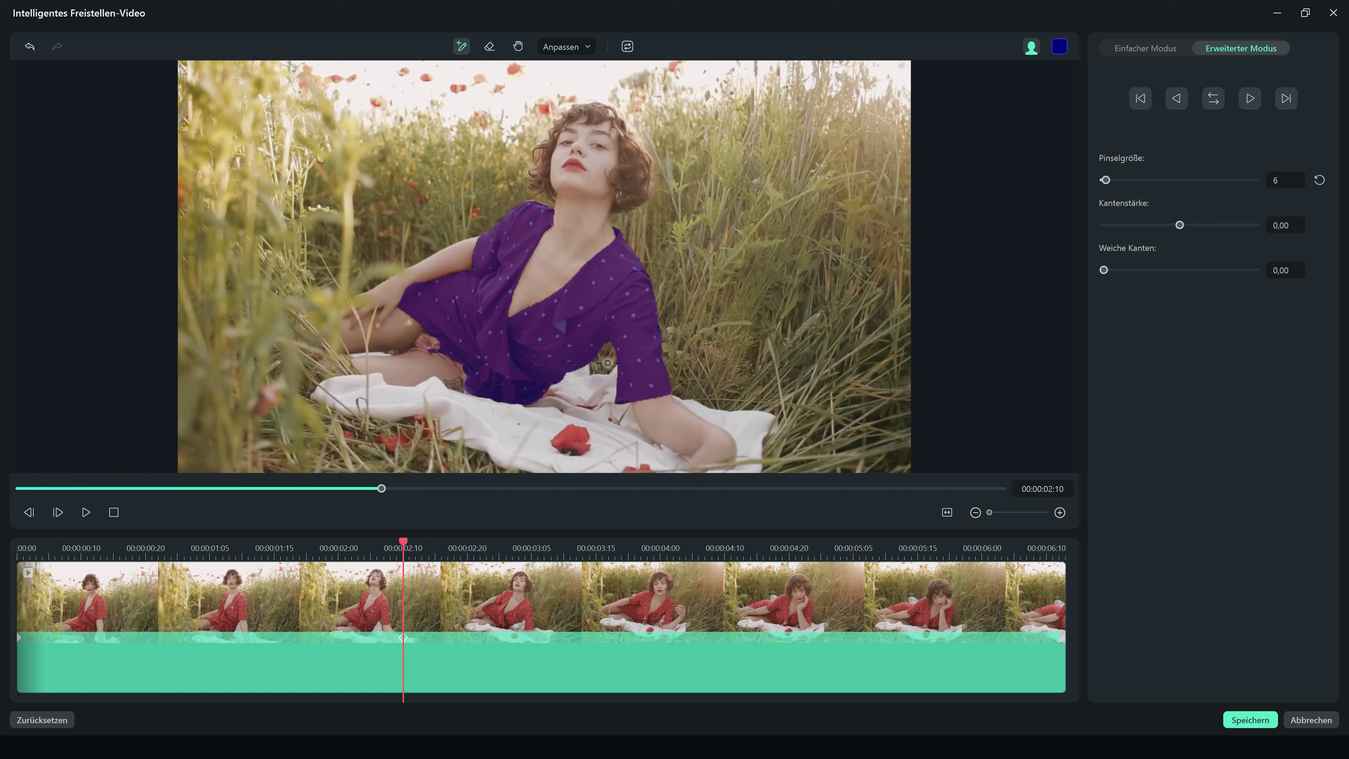
{"action": "left_click_drag", "start_coordinate": [375, 492], "coordinate": [408, 490]}
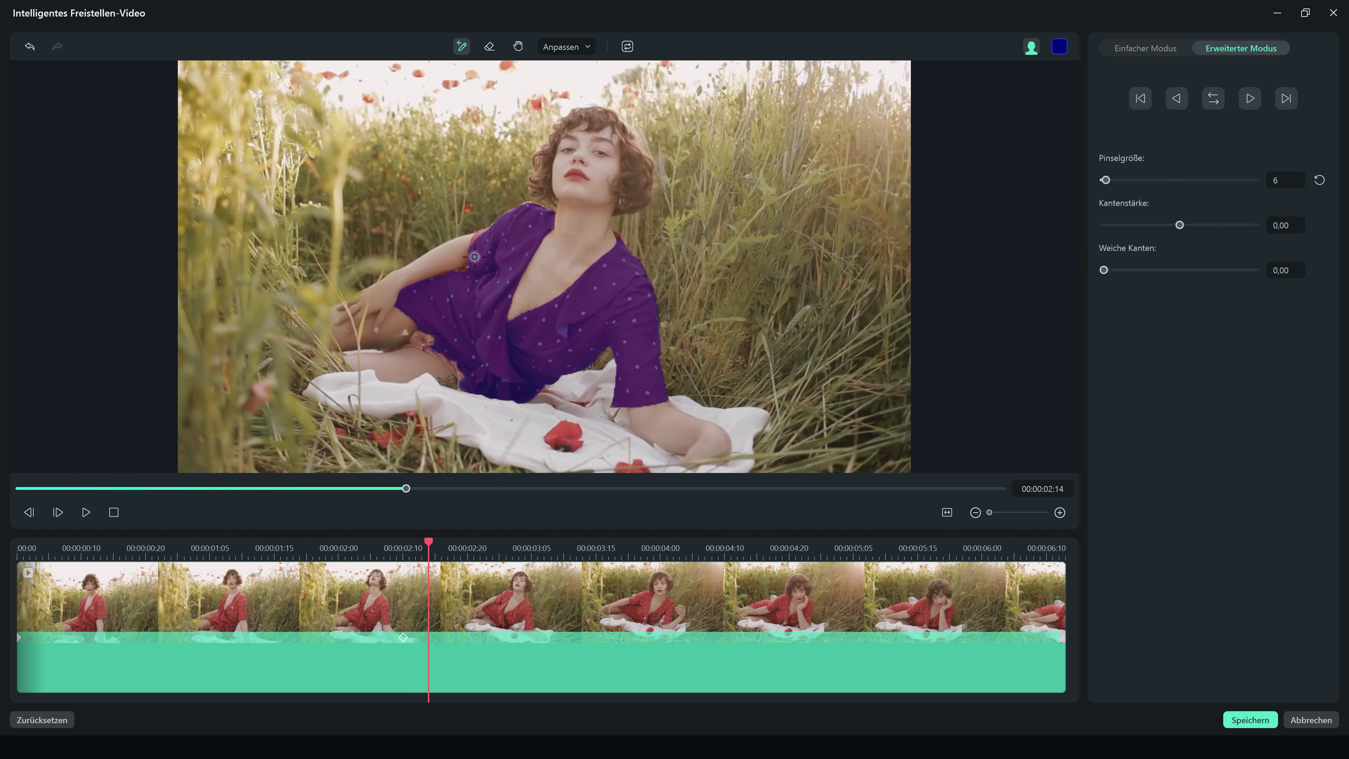
{"action": "left_click", "coordinate": [484, 231]}
Step: Brush the uncovered skirt areas into the mask at 00:00:03:09 and 00:00:03:21
{"action": "left_click_drag", "start_coordinate": [419, 490], "coordinate": [528, 489]}
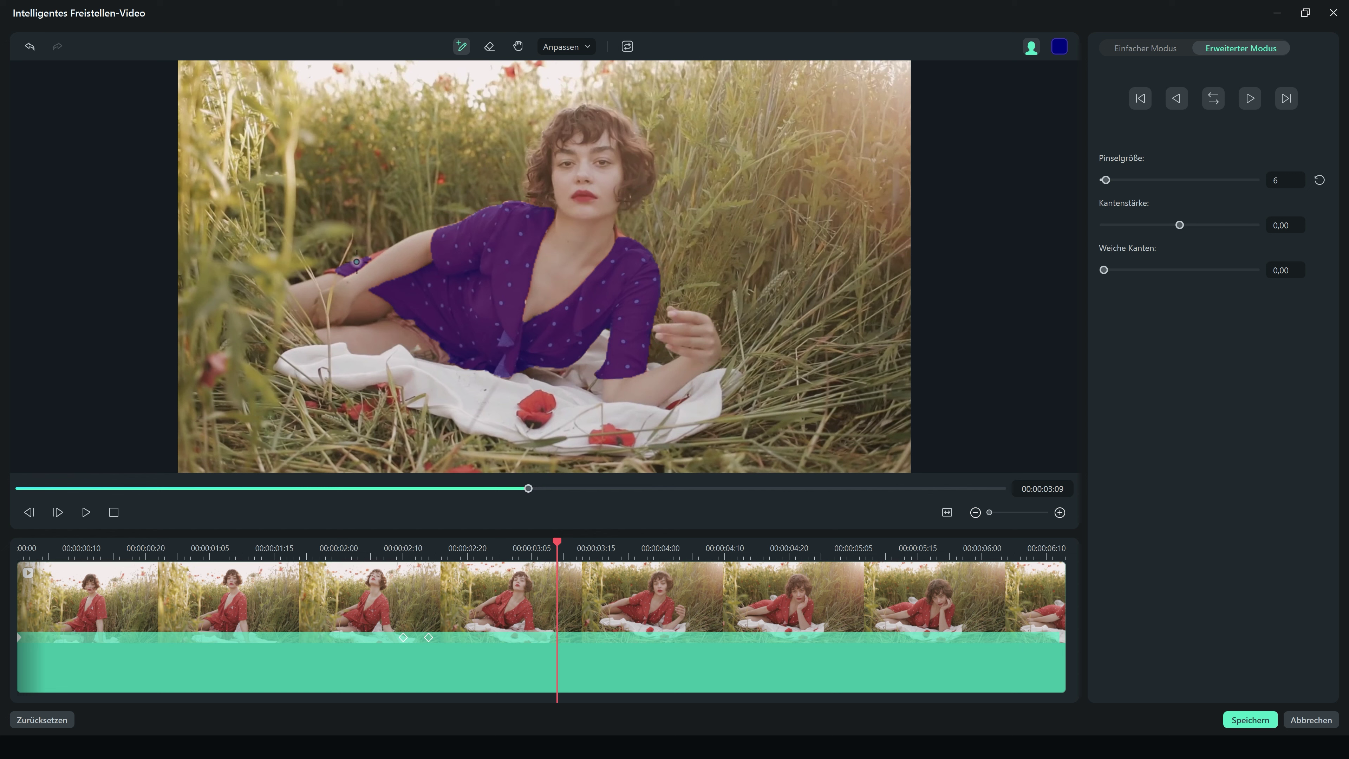
{"action": "left_click_drag", "start_coordinate": [366, 260], "coordinate": [349, 265]}
{"action": "left_click_drag", "start_coordinate": [529, 488], "coordinate": [600, 490]}
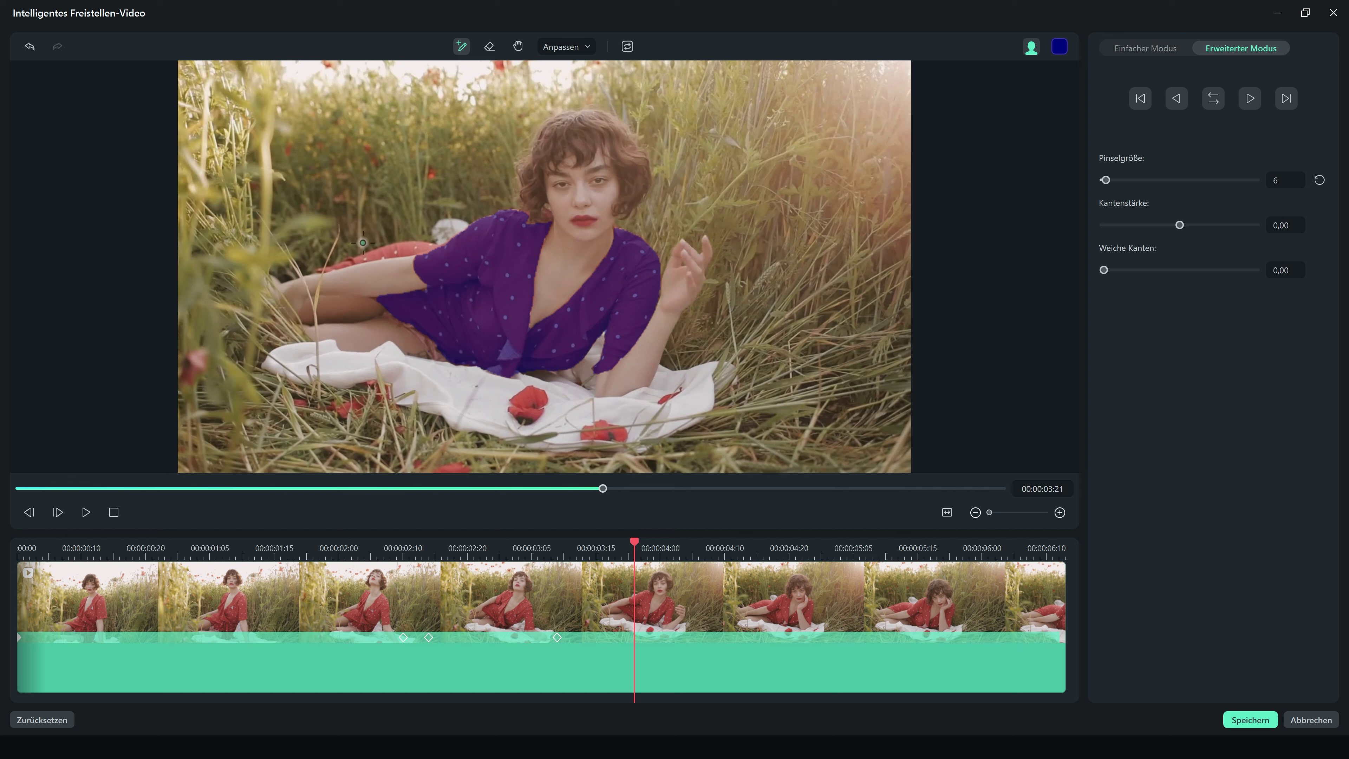
{"action": "mouse_move", "coordinate": [415, 248]}
{"action": "left_mouse_down"}
{"action": "mouse_move", "coordinate": [319, 268]}
{"action": "mouse_move", "coordinate": [348, 263]}
{"action": "left_mouse_up"}
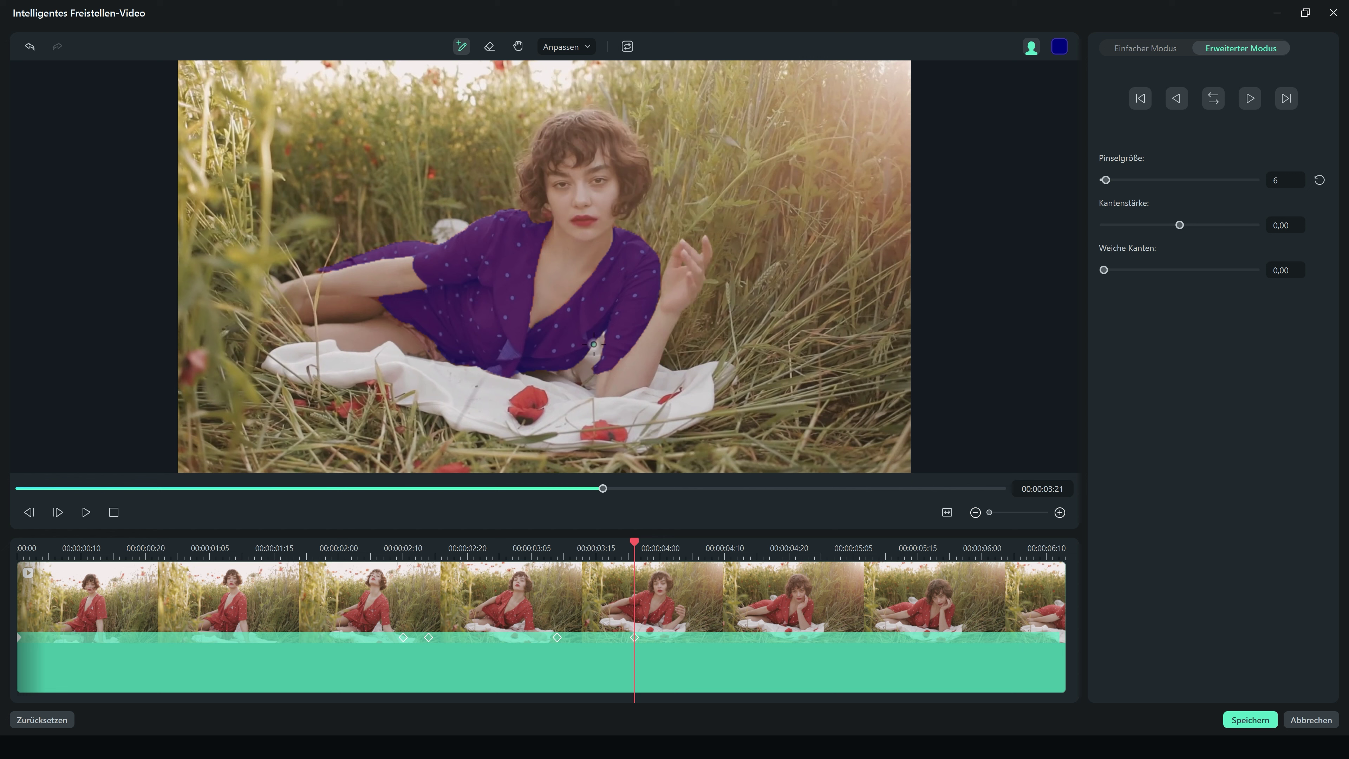
Step: Track the corrected dress mask backward to the clip start, and forward through the rest of the clip
{"action": "left_click", "coordinate": [1177, 98]}
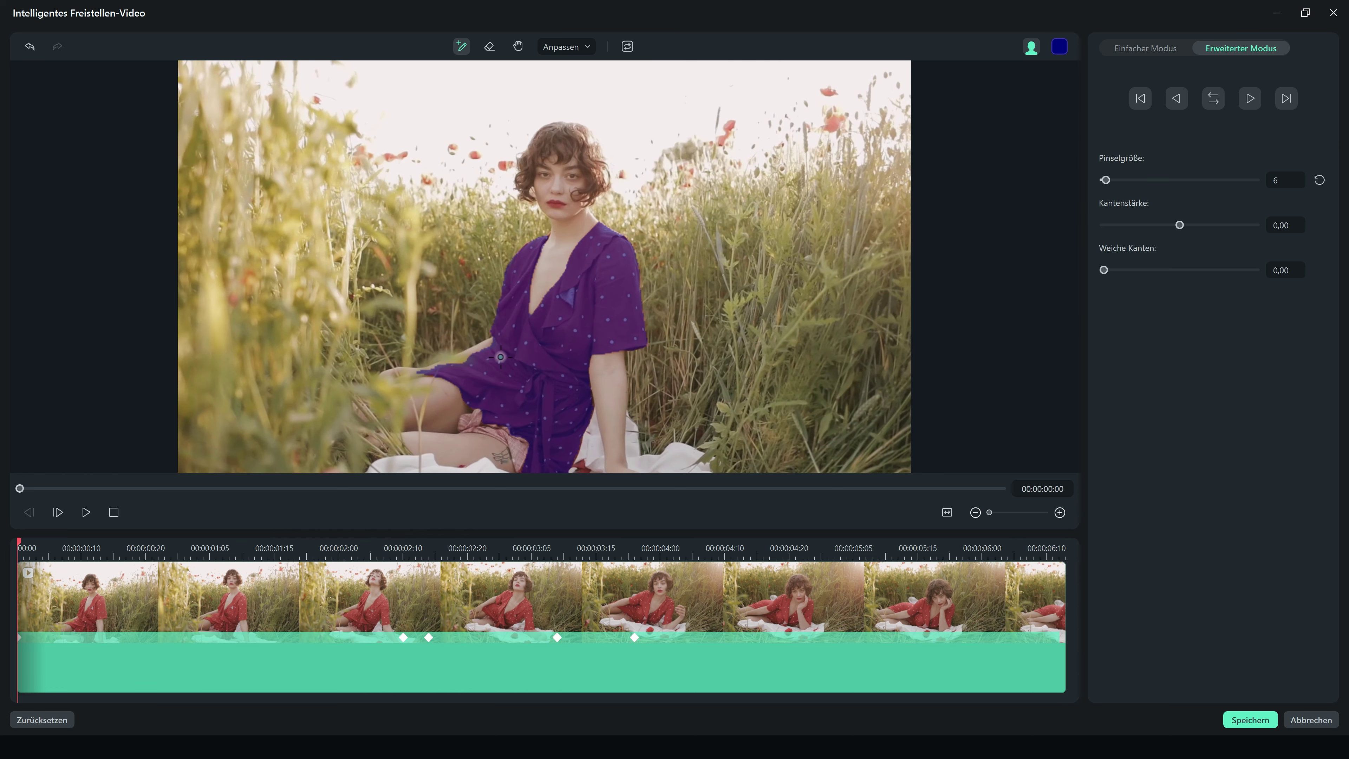
{"action": "left_click", "coordinate": [1250, 98]}
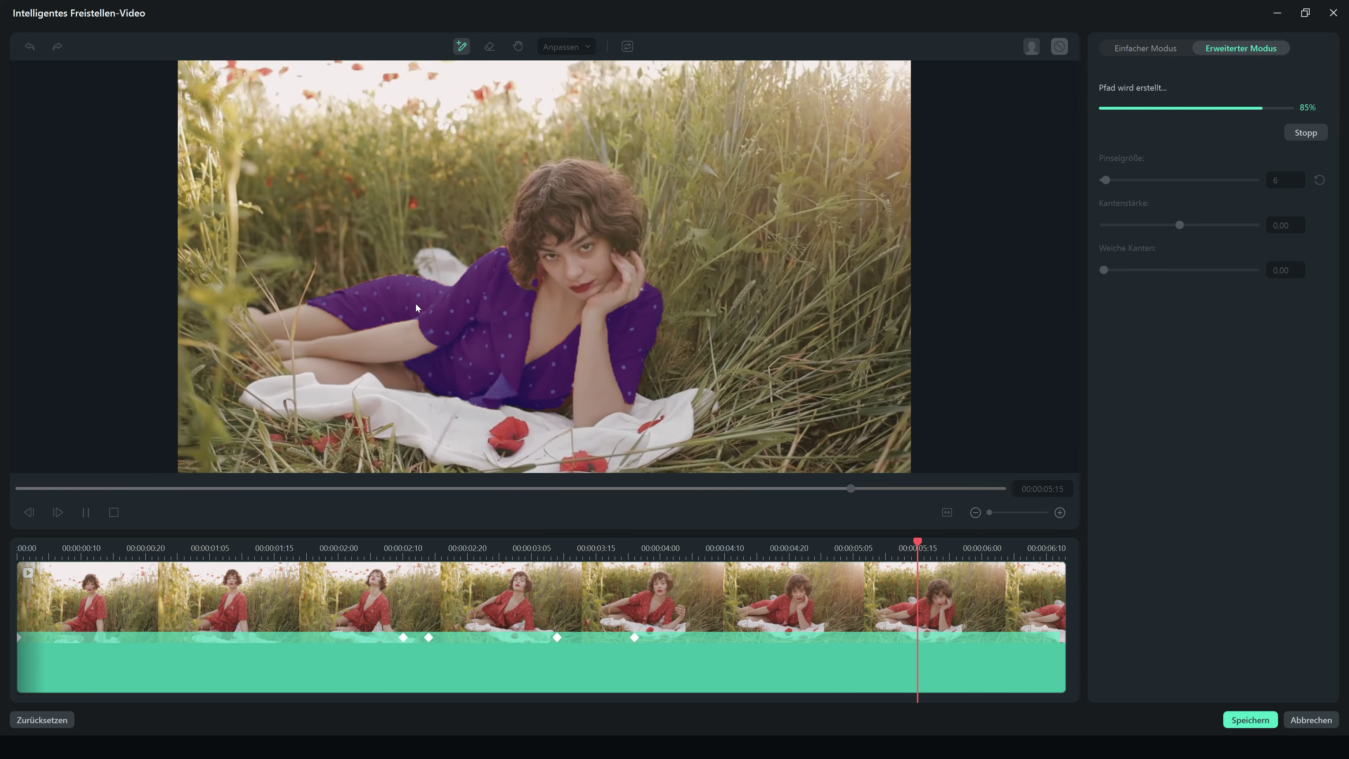
Step: Brush missing parts of the dress into the mask at 00:00:06:11 and 00:00:04:23
{"action": "mouse_move", "coordinate": [994, 489]}
{"action": "left_mouse_down"}
{"action": "mouse_move", "coordinate": [960, 489]}
{"action": "mouse_move", "coordinate": [998, 490]}
{"action": "left_mouse_up"}
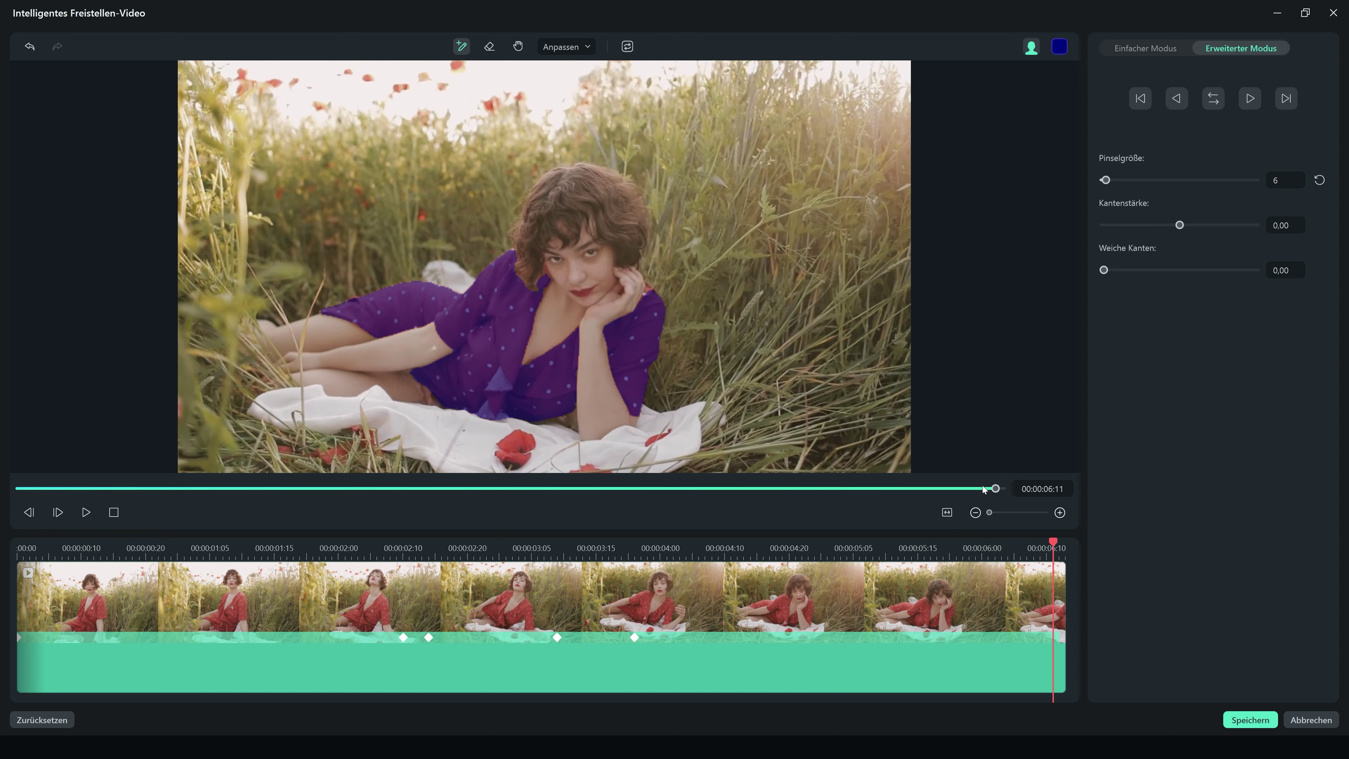
{"action": "left_click", "coordinate": [649, 289]}
{"action": "left_click_drag", "start_coordinate": [996, 490], "coordinate": [766, 466]}
{"action": "mouse_move", "coordinate": [527, 252]}
{"action": "left_mouse_down"}
{"action": "mouse_move", "coordinate": [522, 274]}
{"action": "mouse_move", "coordinate": [530, 265]}
{"action": "left_mouse_up"}
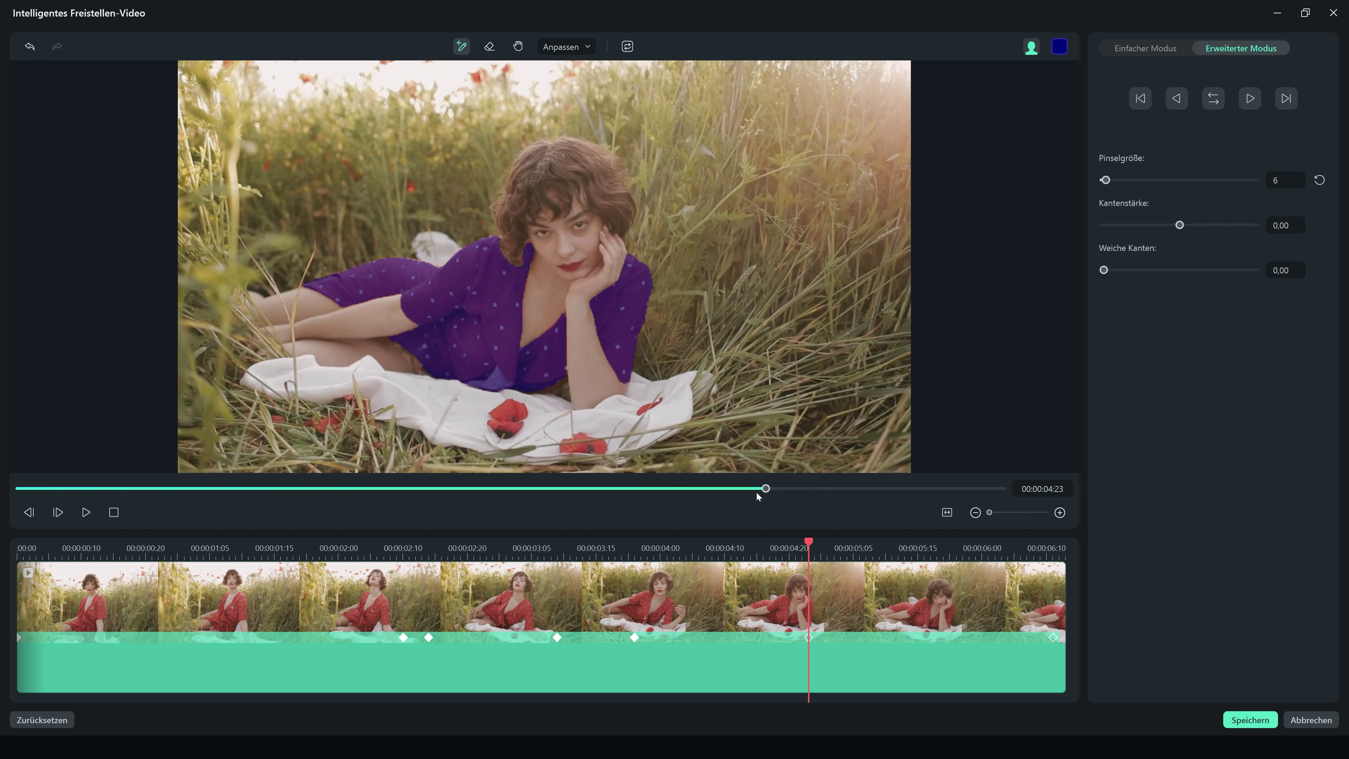
Step: Fill the dress mask gaps near the neck at 00:00:04:20 and 00:00:04:15
{"action": "left_click_drag", "start_coordinate": [761, 490], "coordinate": [747, 489]}
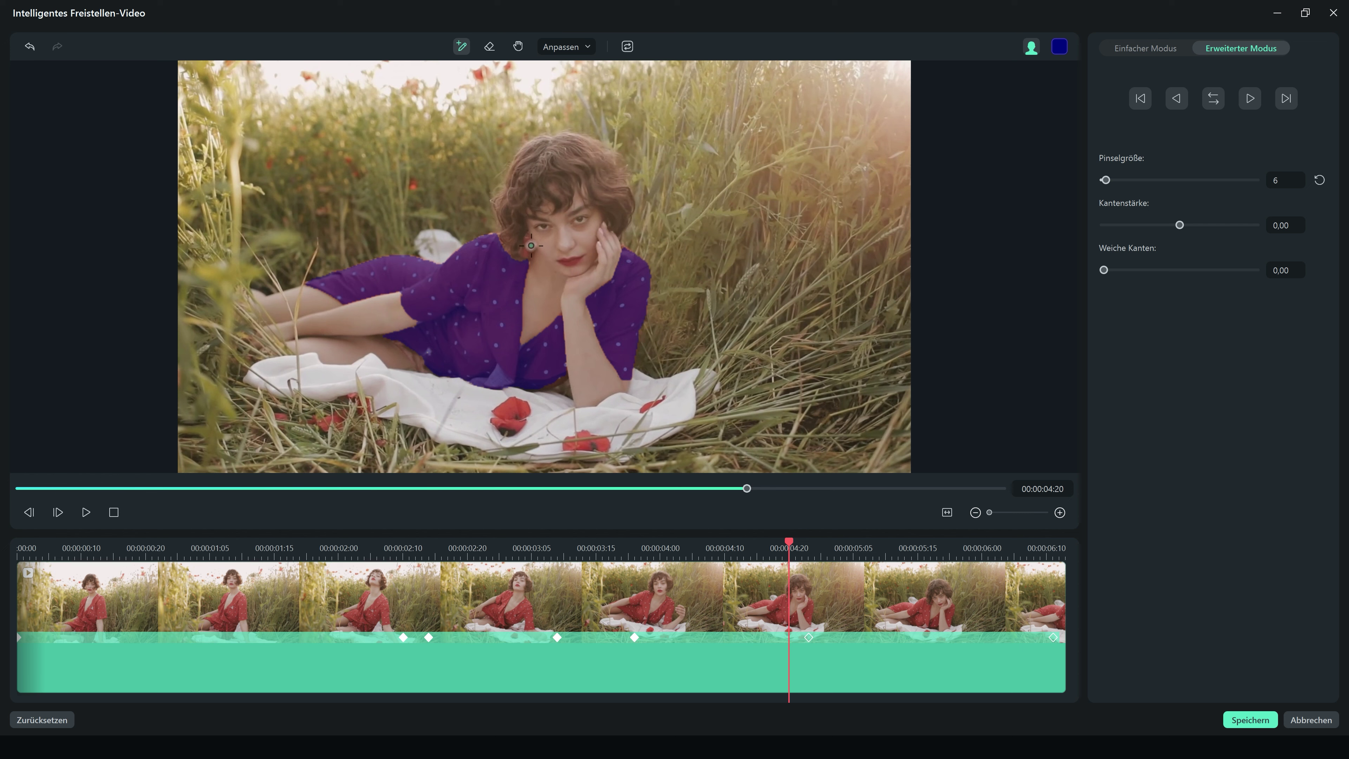
{"action": "left_click_drag", "start_coordinate": [527, 246], "coordinate": [533, 254]}
{"action": "left_click_drag", "start_coordinate": [747, 488], "coordinate": [715, 487]}
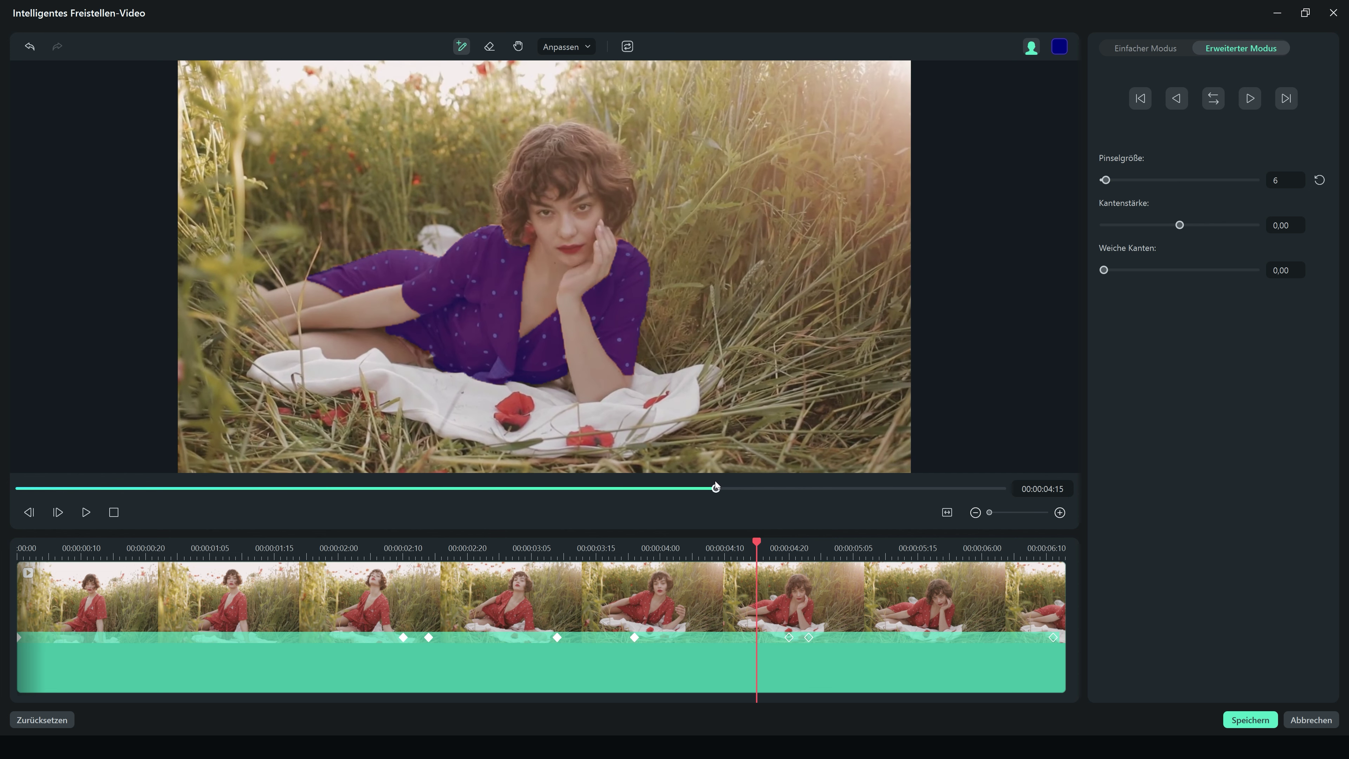
{"action": "left_click", "coordinate": [527, 235]}
Step: Add the missing sleeve area at 00:00:04:06 to the mask and track the selection in both directions
{"action": "left_click_drag", "start_coordinate": [717, 489], "coordinate": [662, 488]}
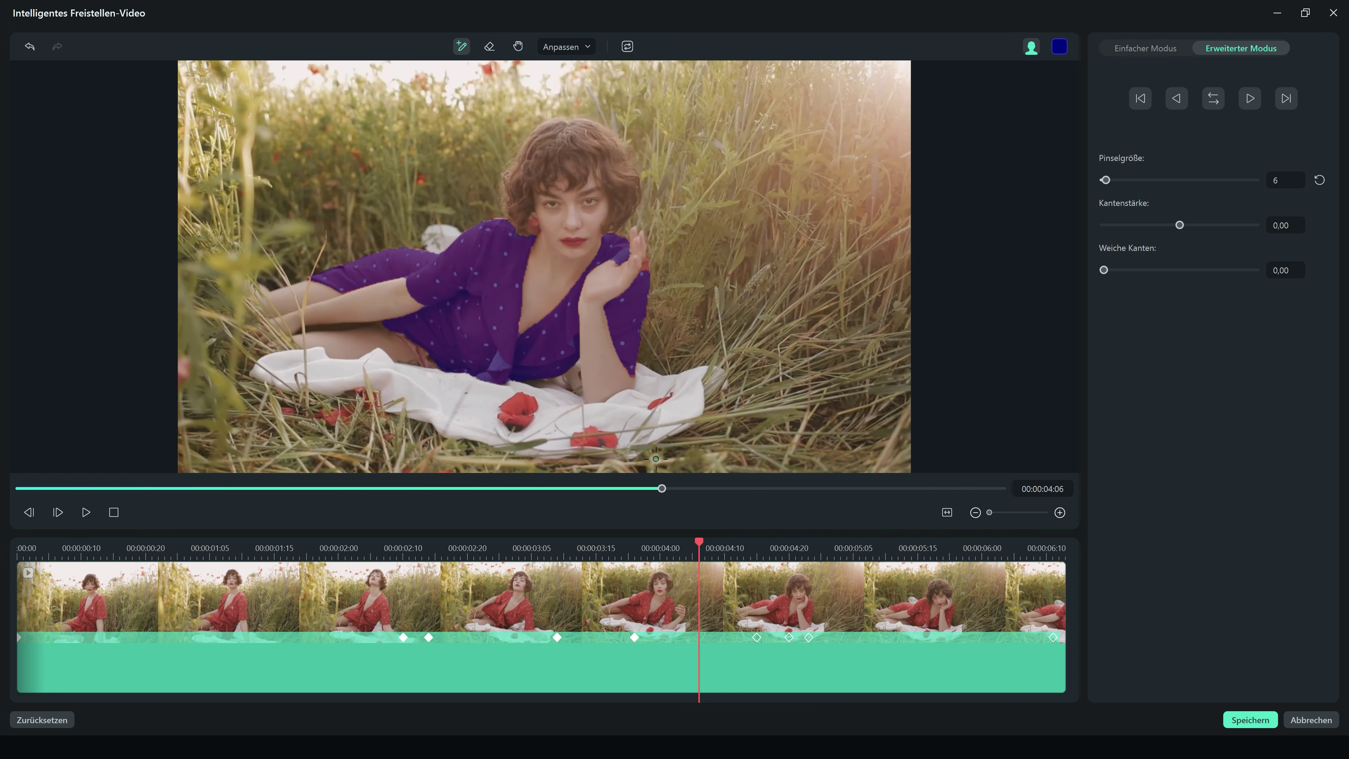
{"action": "left_click", "coordinate": [645, 266]}
{"action": "left_click_drag", "start_coordinate": [662, 489], "coordinate": [663, 490]}
{"action": "left_click", "coordinate": [489, 46]}
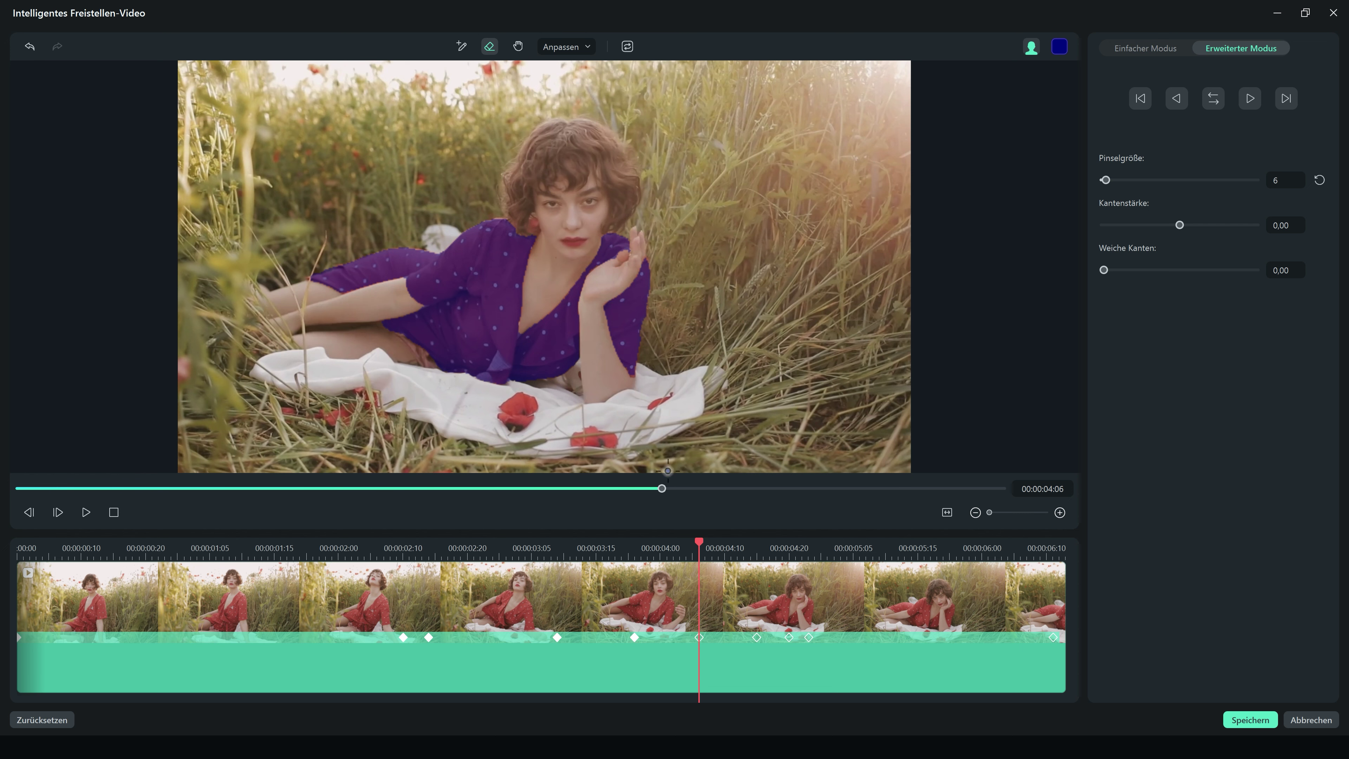
{"action": "left_click", "coordinate": [1215, 98]}
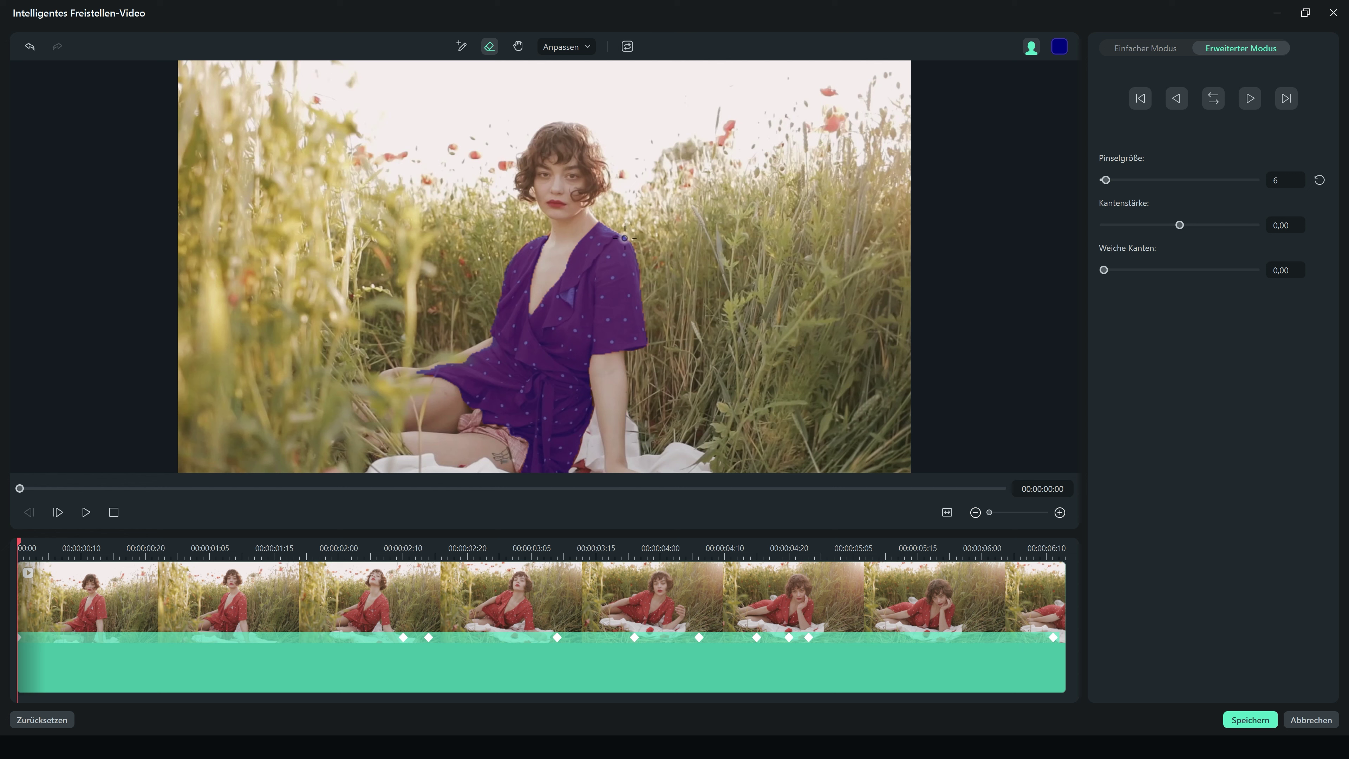
Step: Set the mask's soft edges to 2.31 and its edge thickness to 1.5
{"action": "left_click_drag", "start_coordinate": [1104, 270], "coordinate": [1121, 270]}
{"action": "left_click_drag", "start_coordinate": [1180, 225], "coordinate": [1182, 225]}
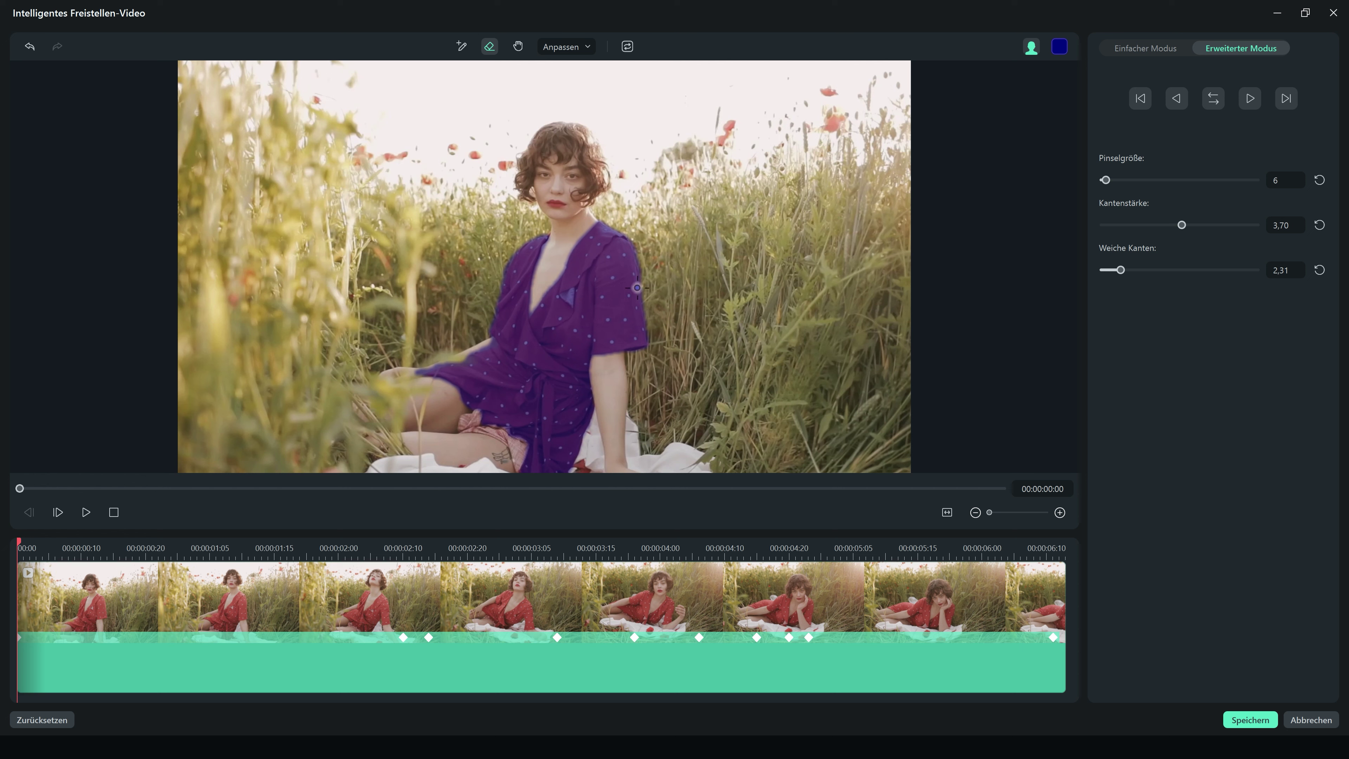
{"action": "left_click", "coordinate": [1289, 224]}
{"action": "type", "text": "2,5"}
{"action": "key", "text": "Return"}
{"action": "left_click", "coordinate": [1291, 224]}
{"action": "type", "text": "1,5"}
{"action": "key", "text": "Return"}
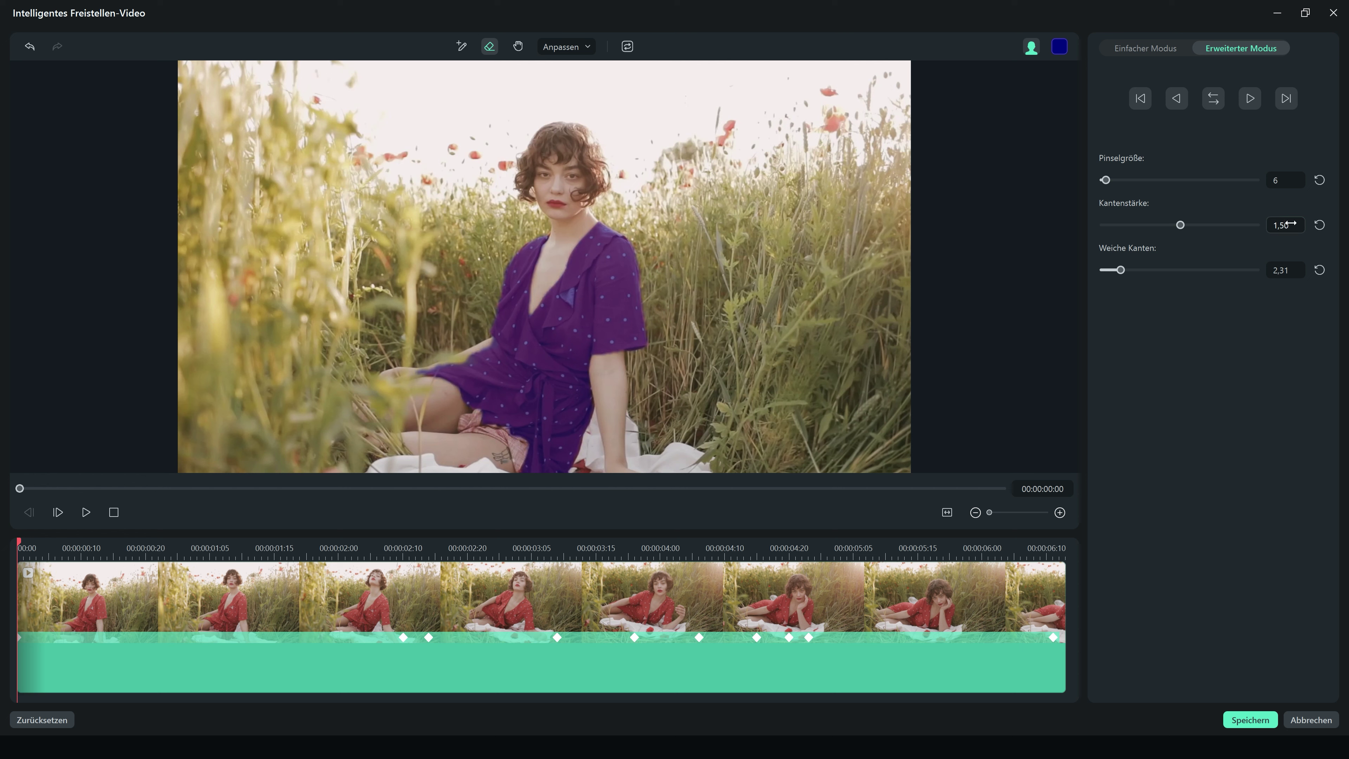
Step: Set the mask's edge thickness to 2 and save the smart cutout
{"action": "left_click", "coordinate": [1281, 224]}
{"action": "type", "text": "2"}
{"action": "key", "text": "Return"}
{"action": "left_click", "coordinate": [1252, 719]}
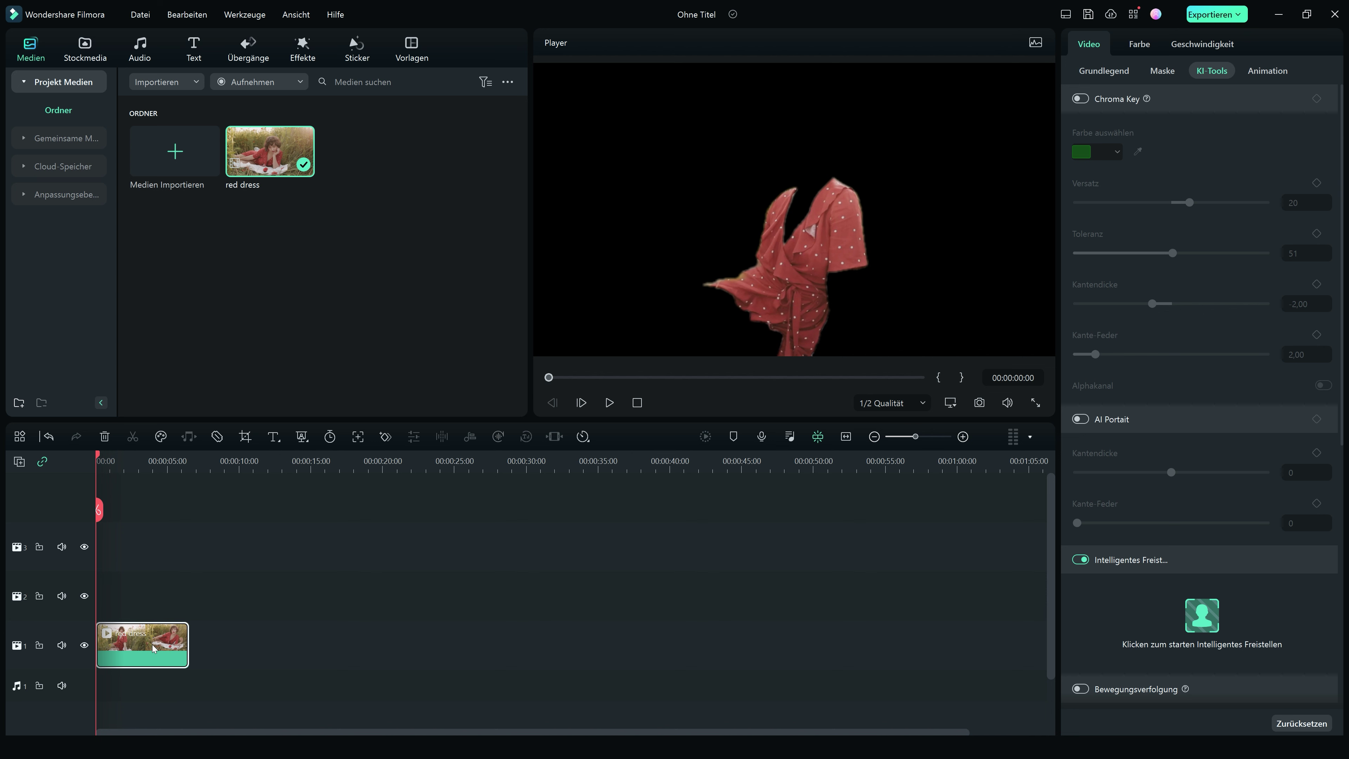
Step: Move the cutout clip to video track 2, place the original red dress clip beneath it on track 1, and preview the stack
{"action": "left_click_drag", "start_coordinate": [153, 645], "coordinate": [156, 601]}
{"action": "mouse_move", "coordinate": [263, 157]}
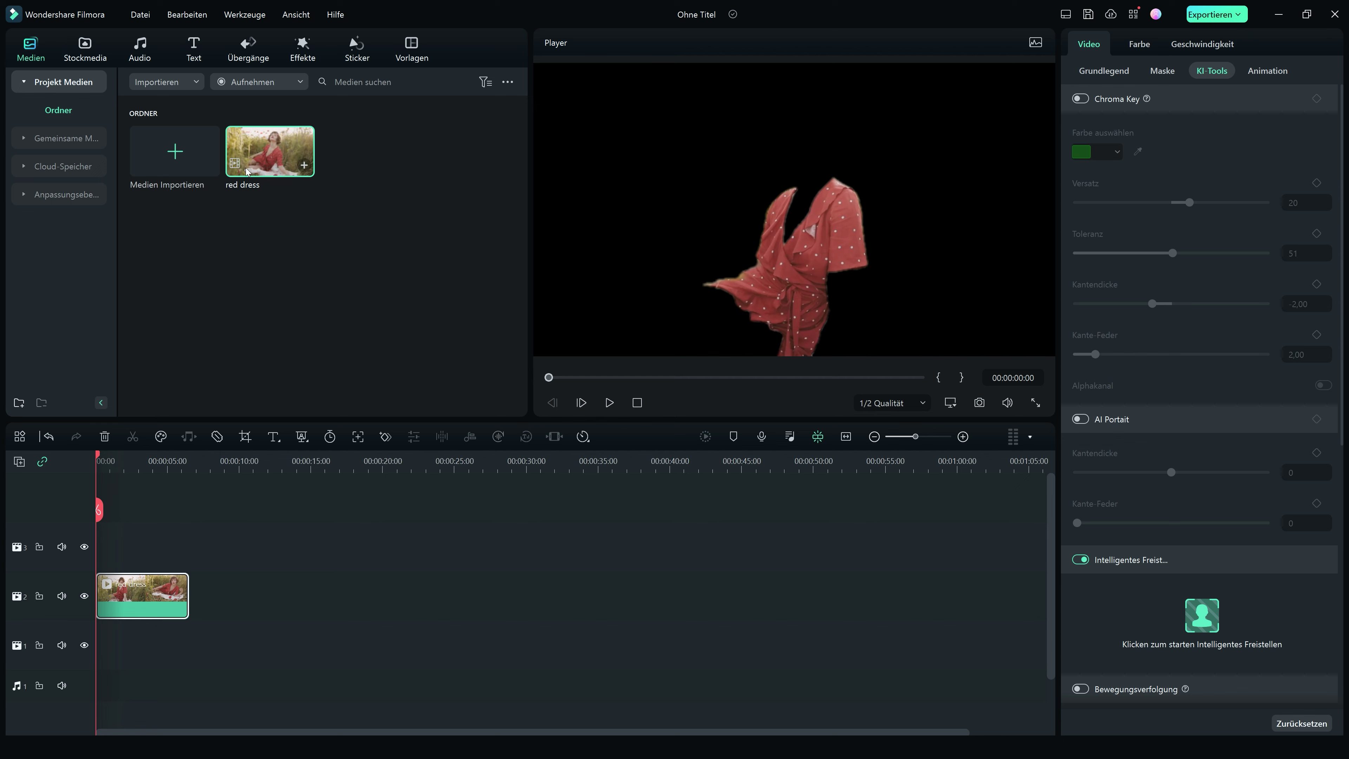
{"action": "left_click_drag", "start_coordinate": [264, 157], "coordinate": [106, 645]}
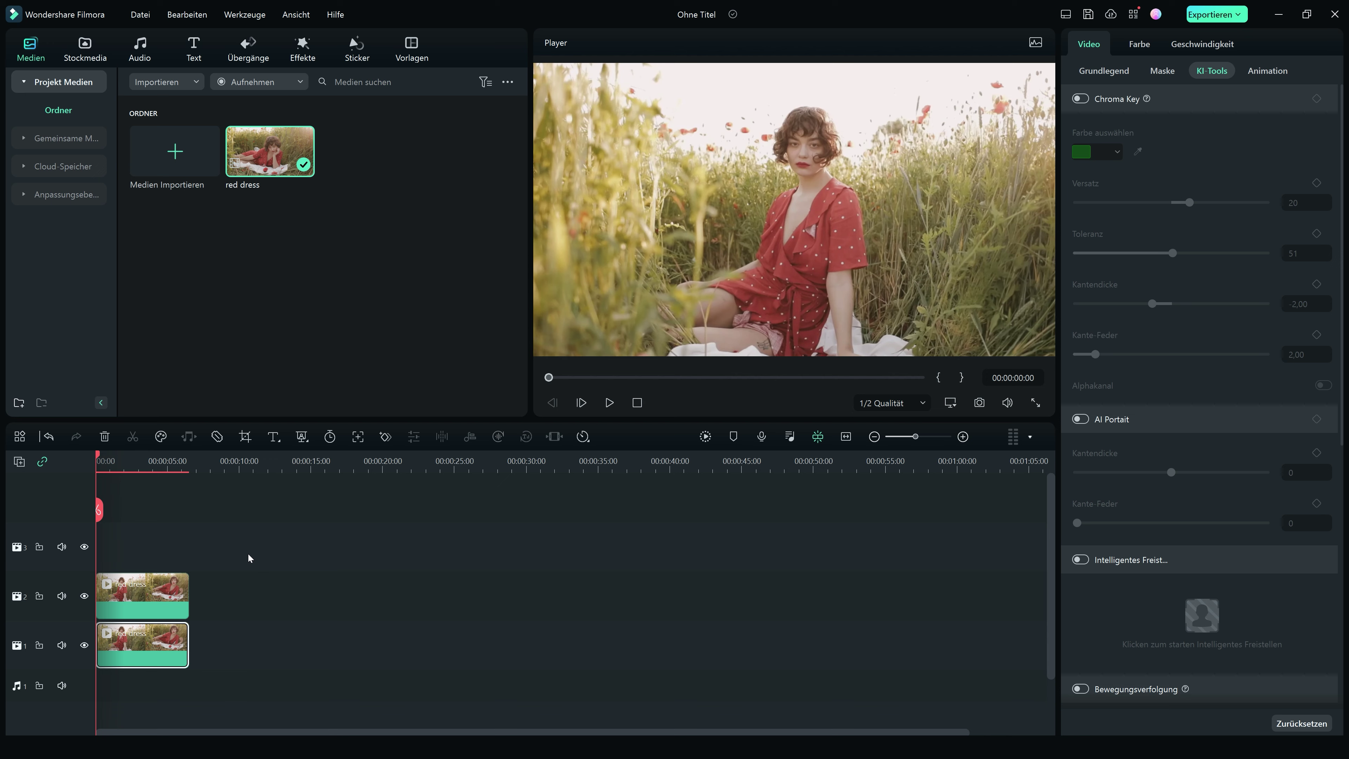
{"action": "key", "text": "space"}
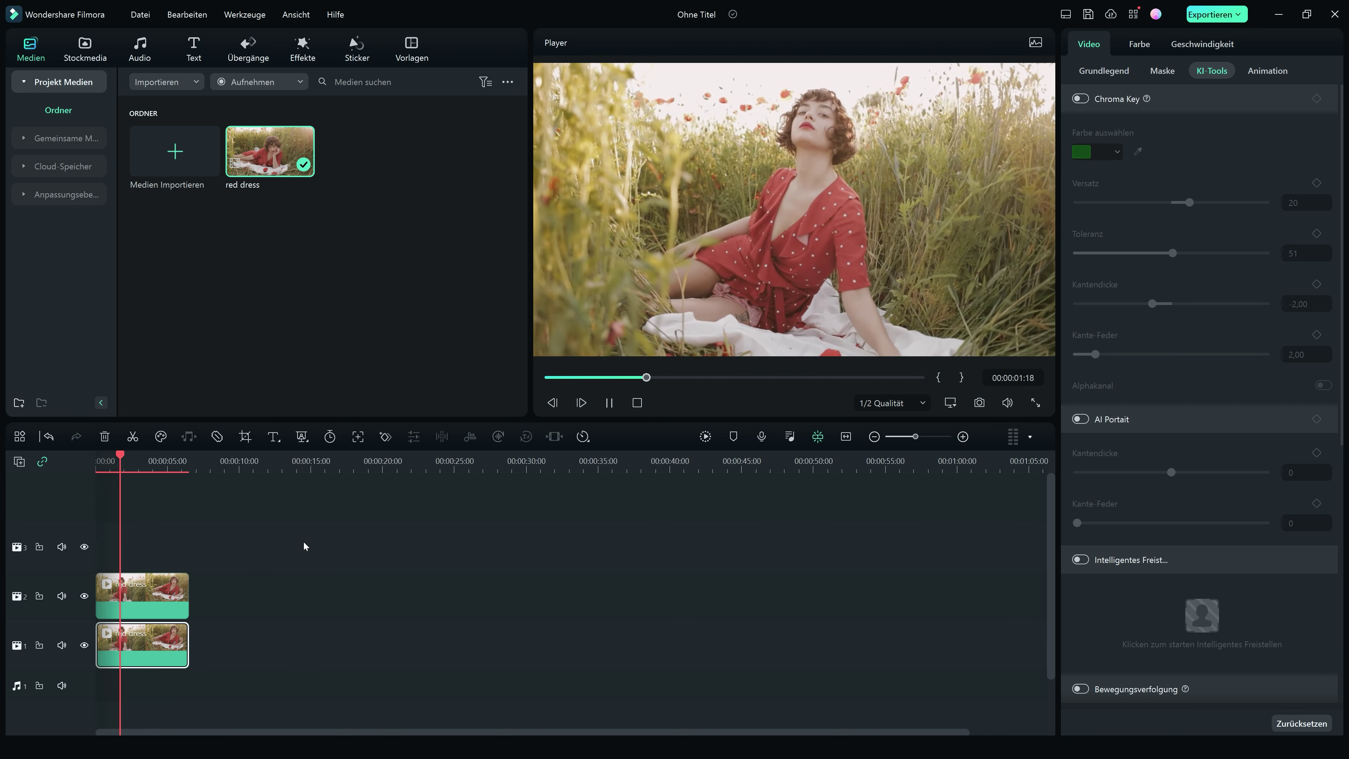
{"action": "key", "text": "space"}
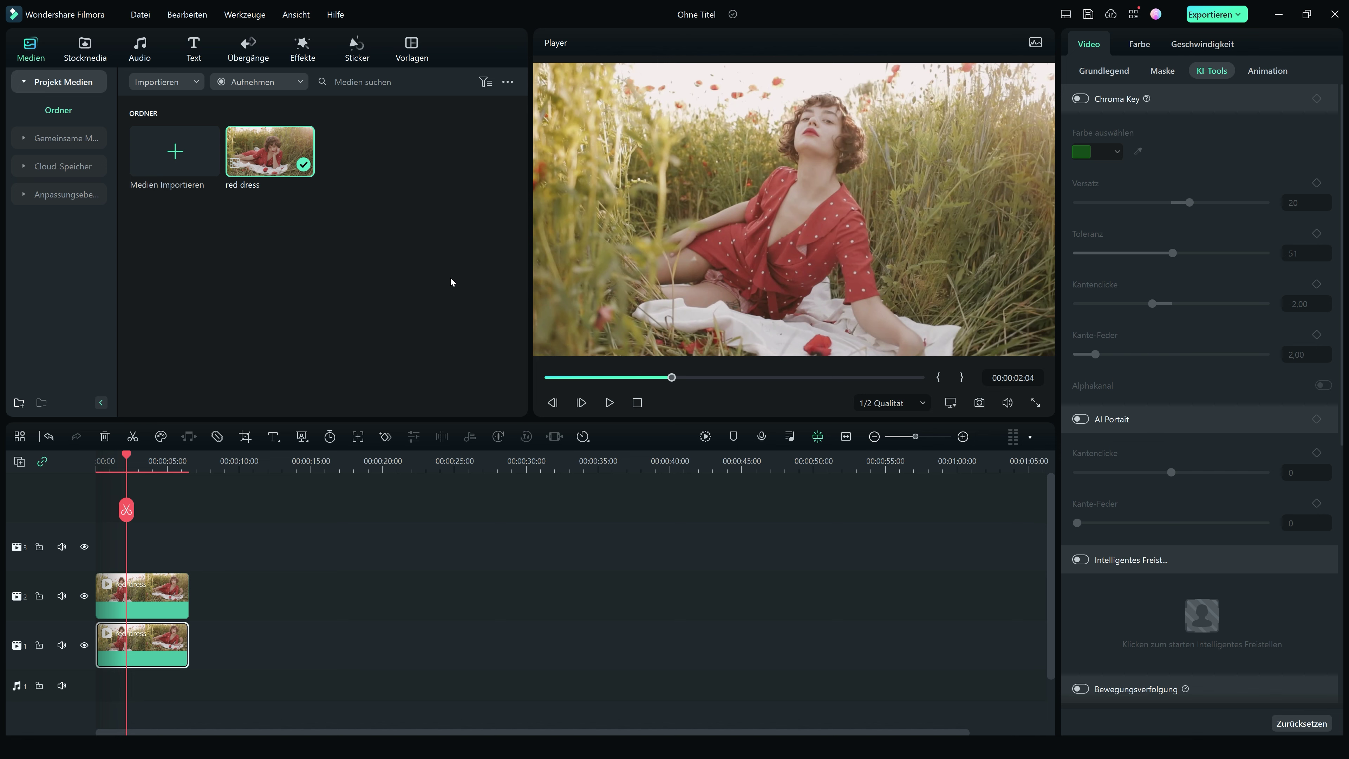
Step: Search the effects for "klassik", apply the Klassik effect to the clip on video track 1, and play the result from the start
{"action": "left_click", "coordinate": [302, 46]}
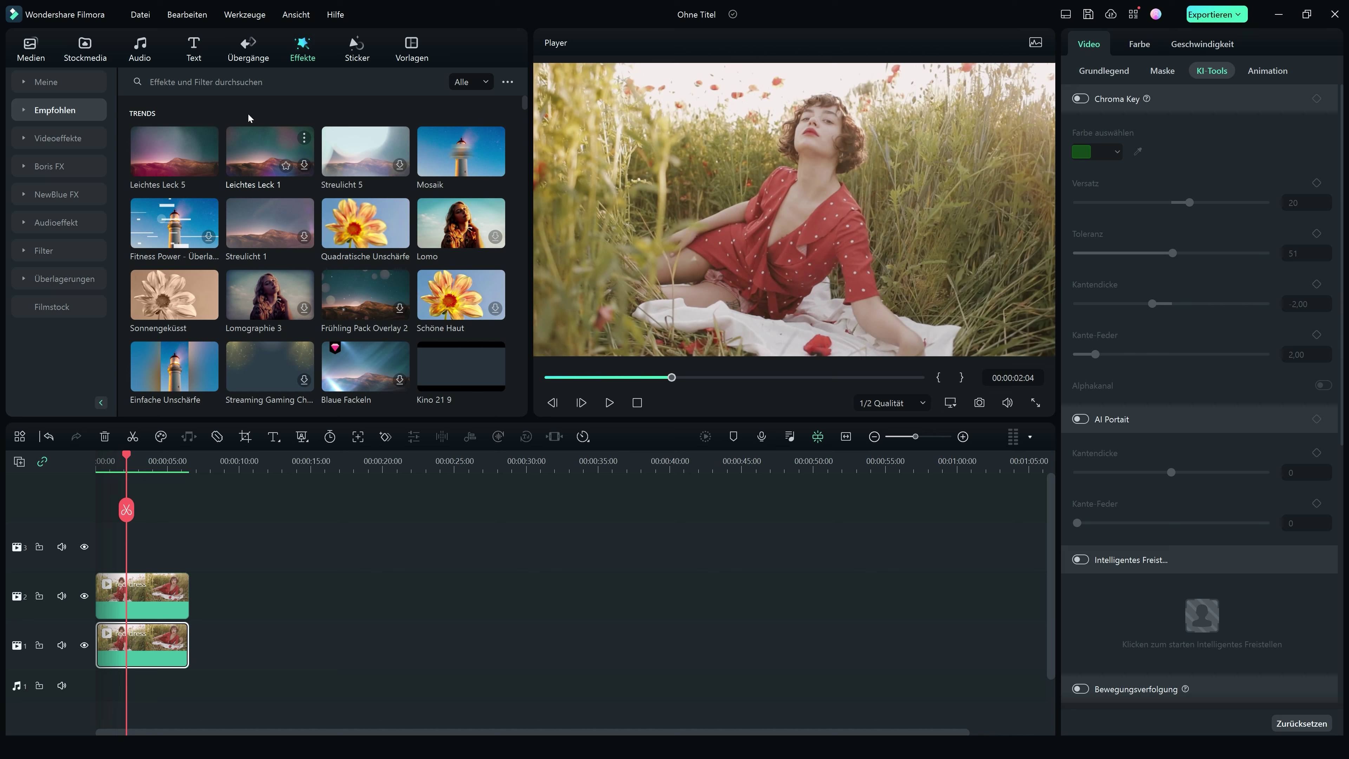
{"action": "left_click", "coordinate": [218, 82]}
{"action": "type", "text": "klassik"}
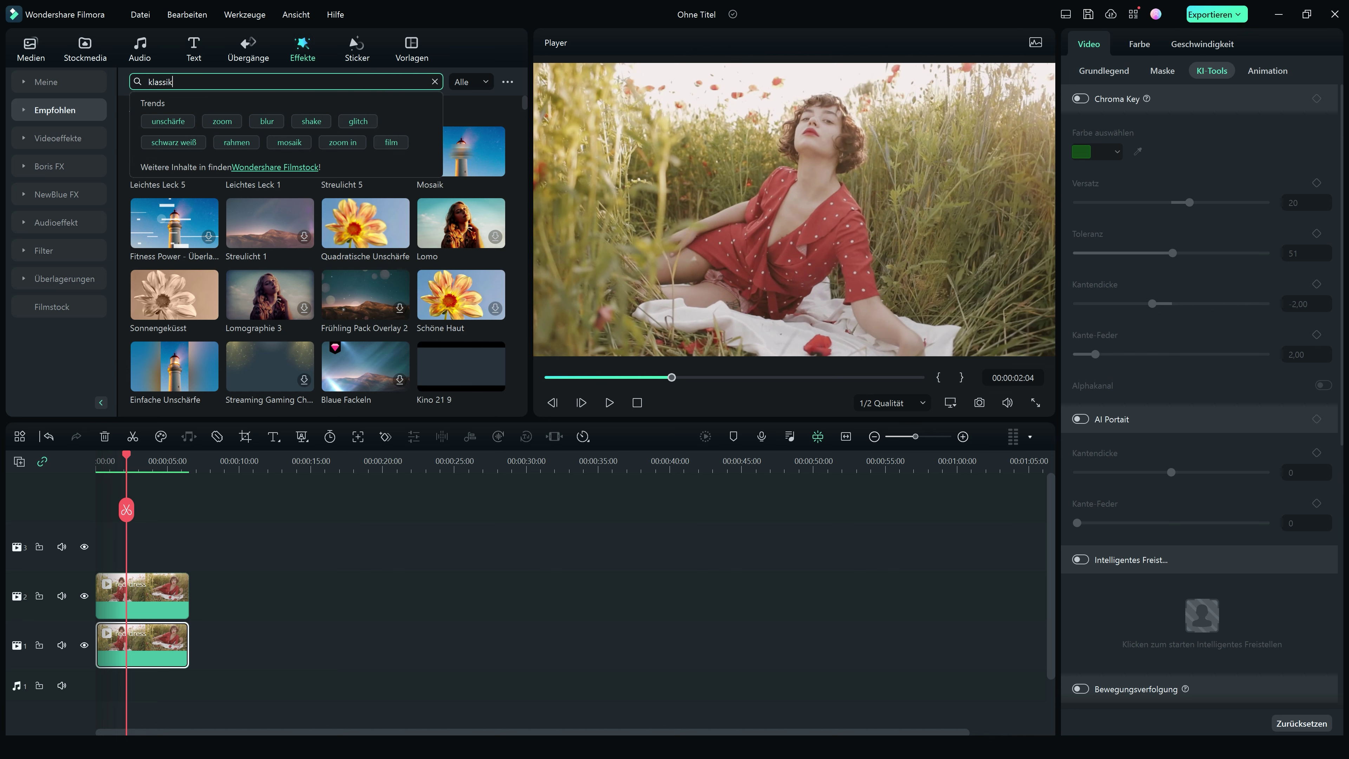
{"action": "key", "text": "Return"}
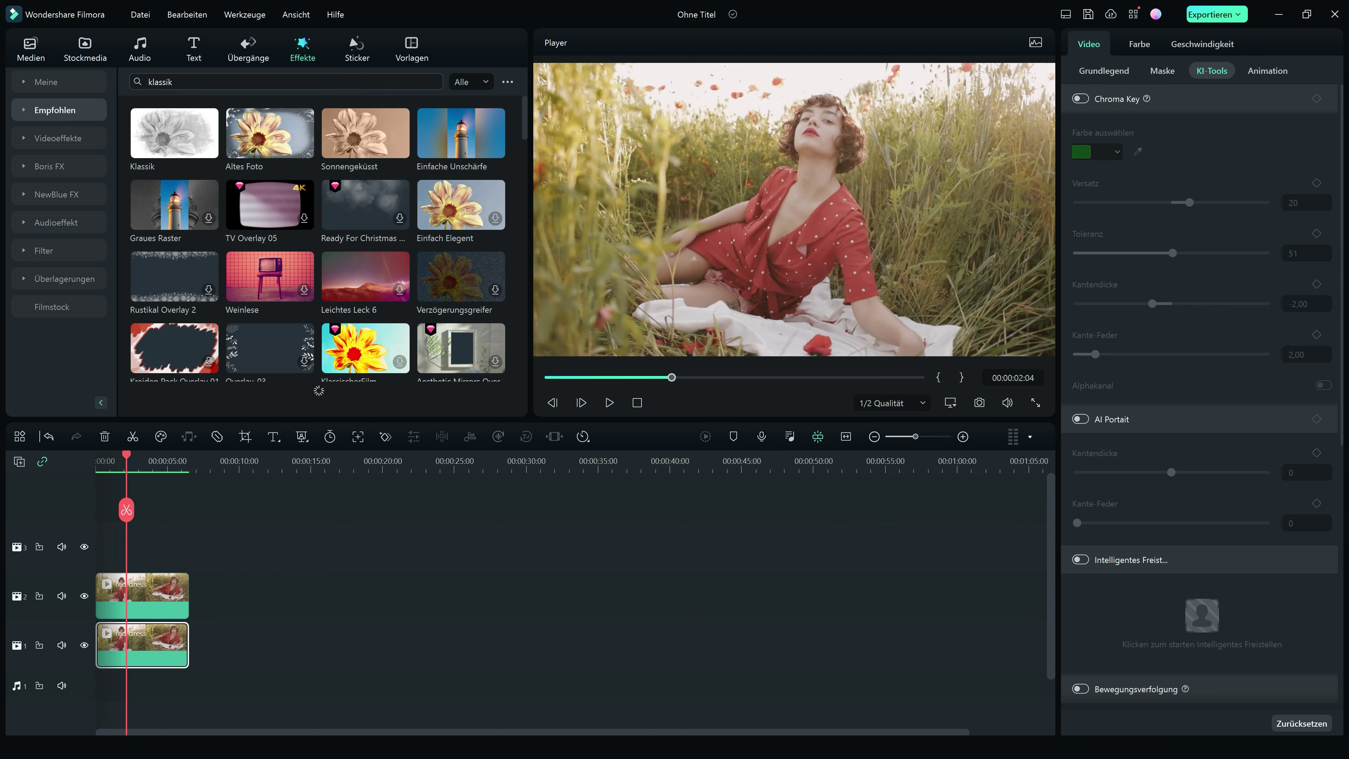
{"action": "mouse_move", "coordinate": [169, 145]}
{"action": "left_mouse_down"}
{"action": "mouse_move", "coordinate": [177, 212]}
{"action": "mouse_move", "coordinate": [138, 584]}
{"action": "mouse_move", "coordinate": [108, 641]}
{"action": "left_mouse_up"}
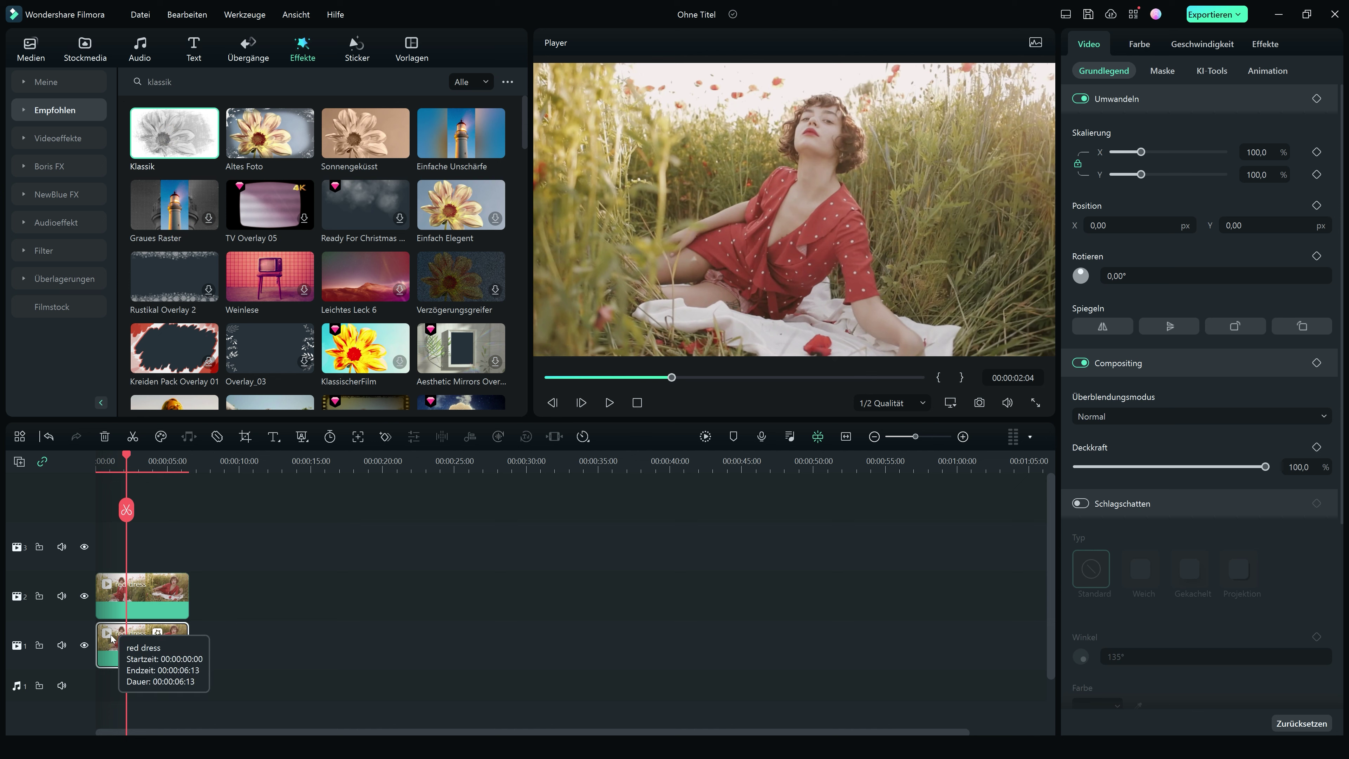
{"action": "key", "text": "Home"}
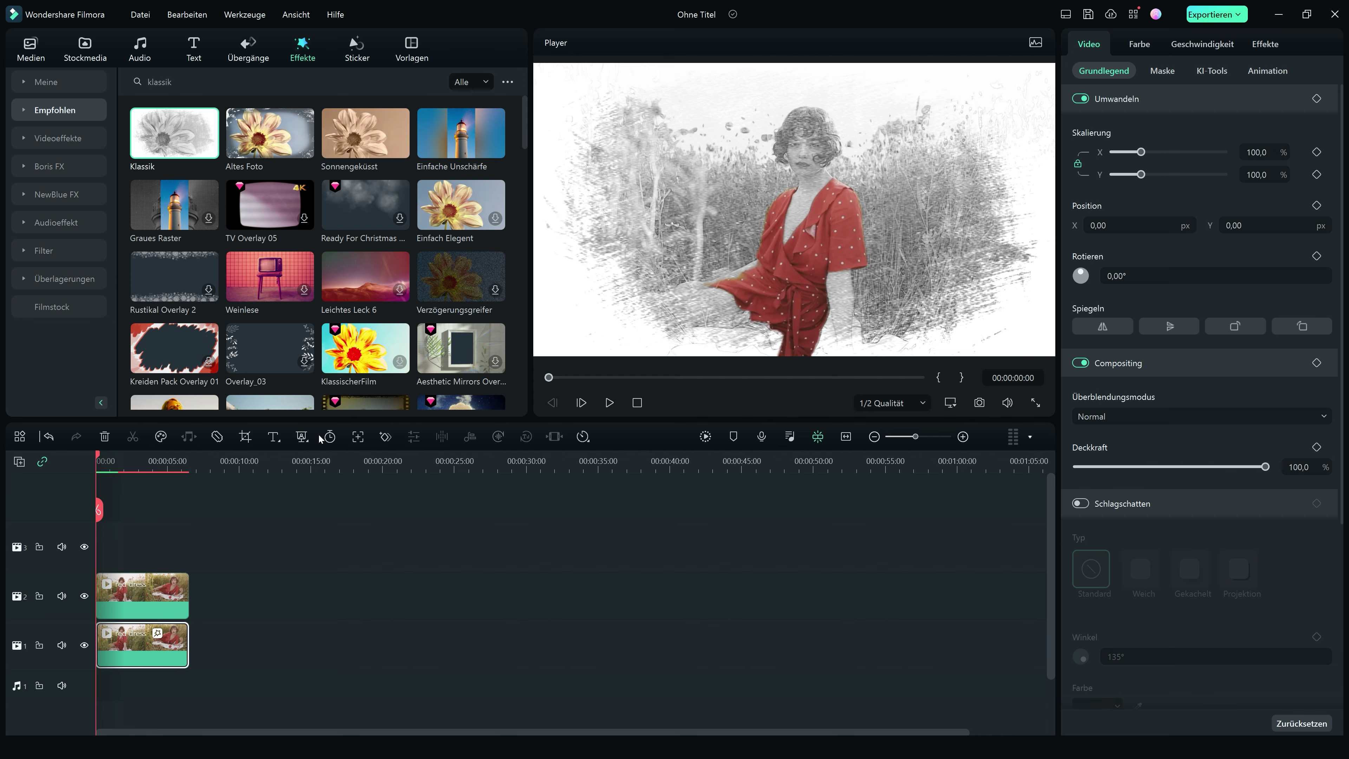
{"action": "key", "text": "space"}
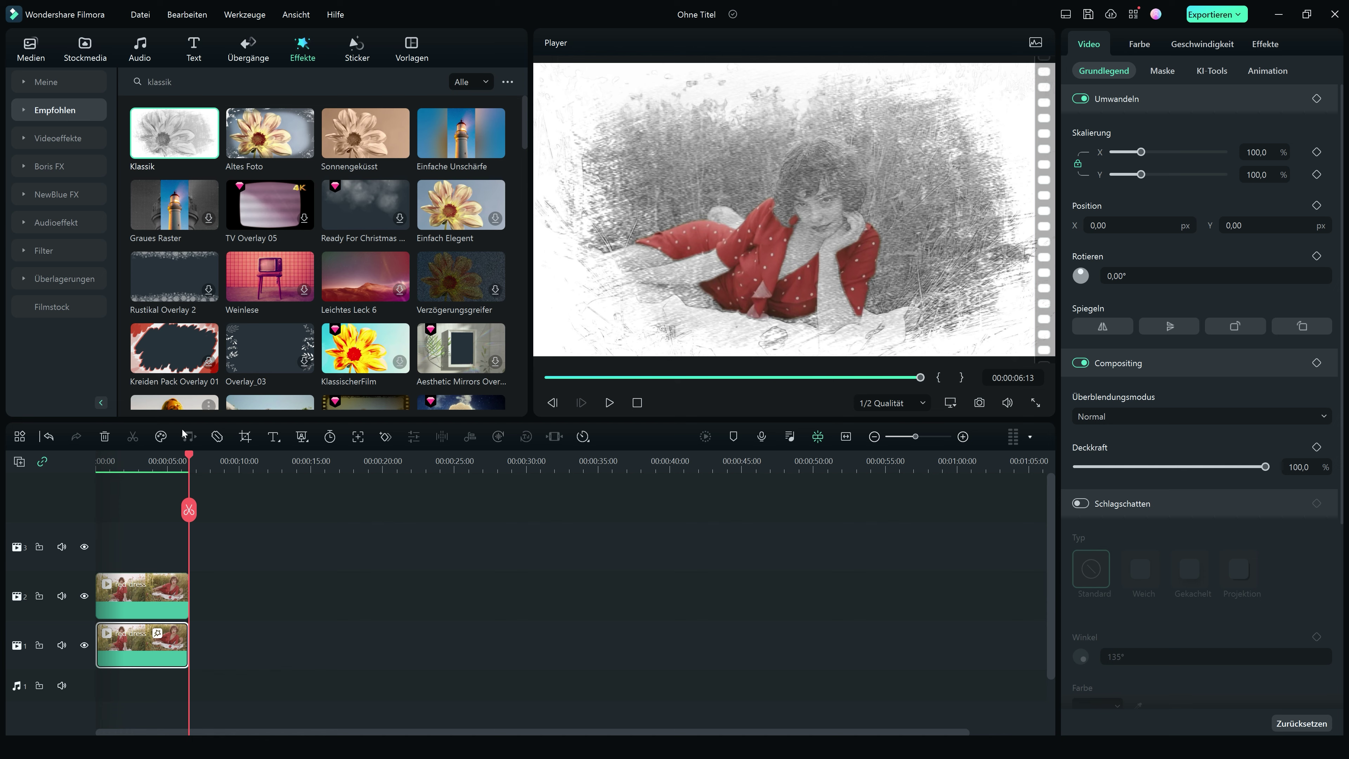
Step: Add an opacity keyframe for the Klassik effect at the start of the clip with a value of 0
{"action": "left_click", "coordinate": [130, 463]}
{"action": "left_click_drag", "start_coordinate": [124, 467], "coordinate": [81, 472]}
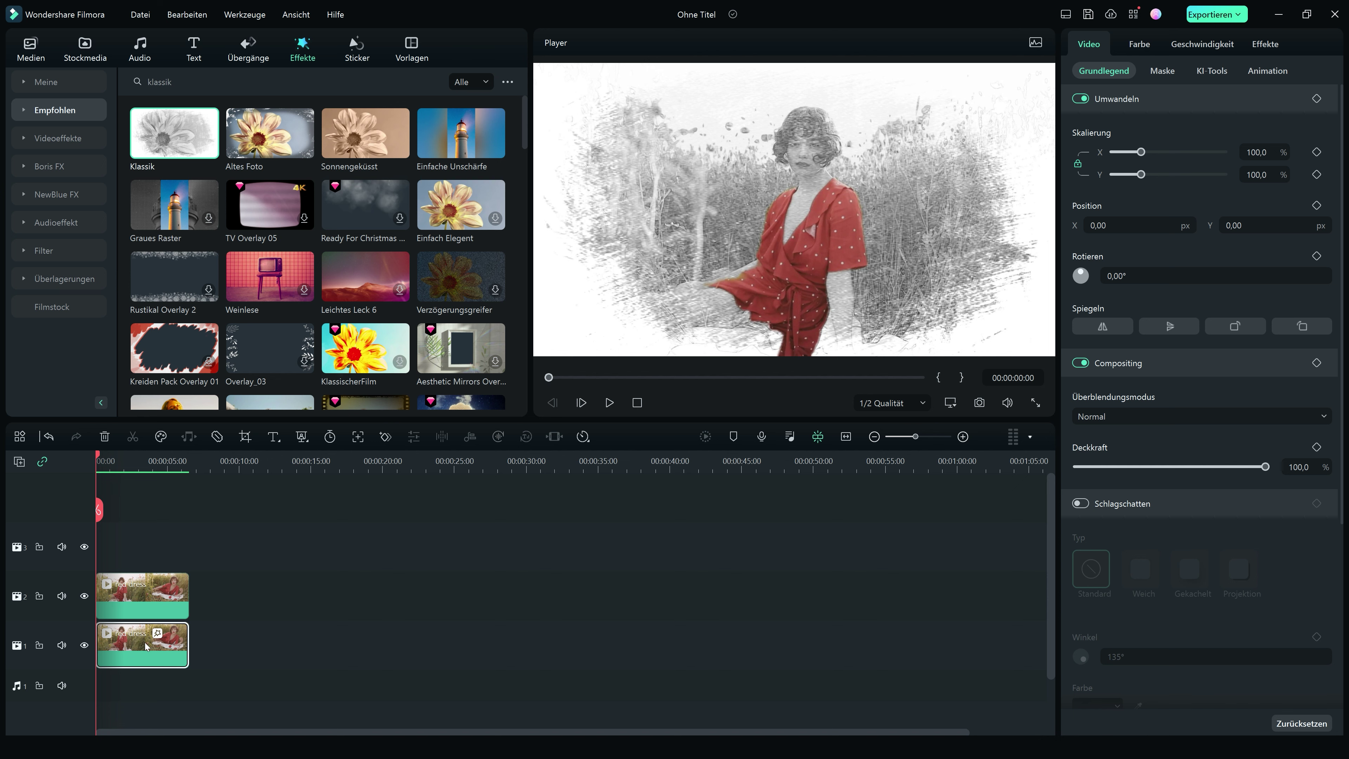
{"action": "left_click", "coordinate": [1267, 48]}
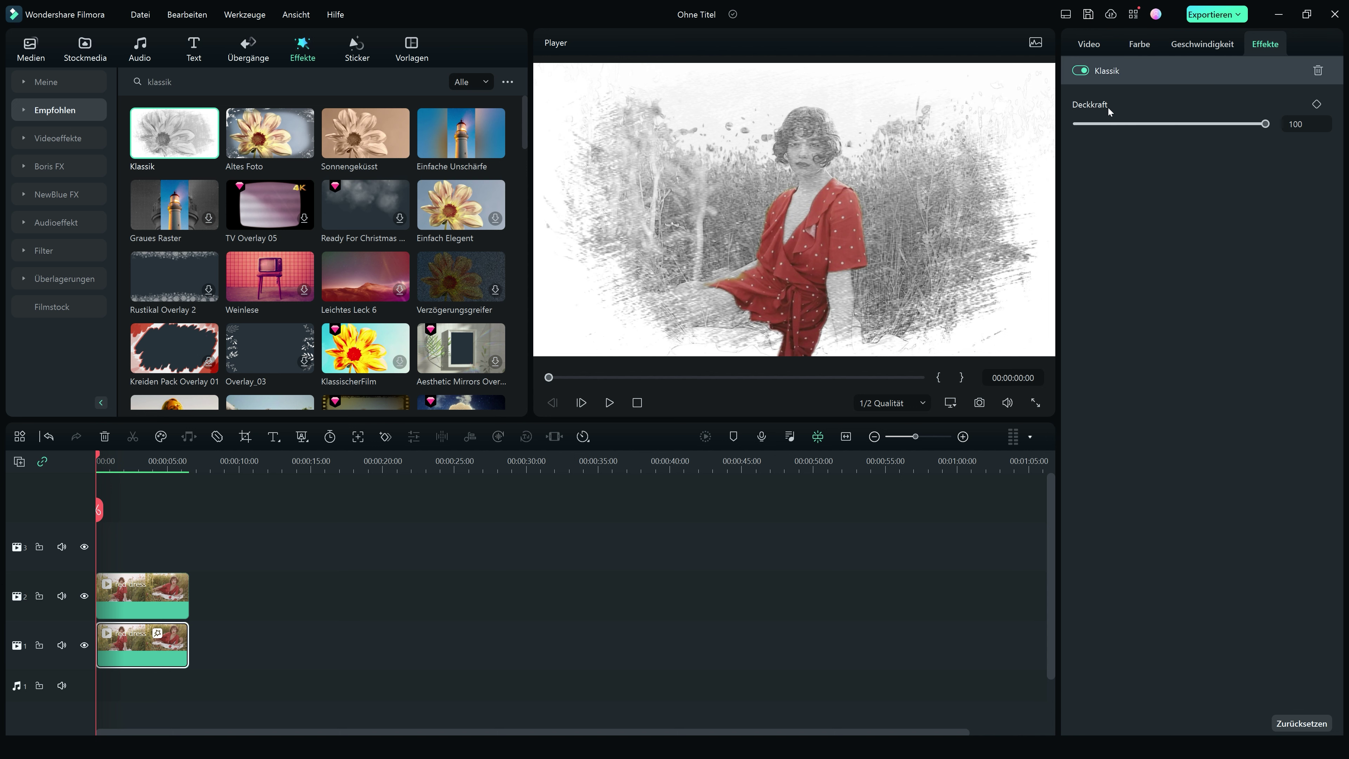
{"action": "left_click", "coordinate": [1317, 104]}
{"action": "left_click_drag", "start_coordinate": [1264, 125], "coordinate": [1023, 131]}
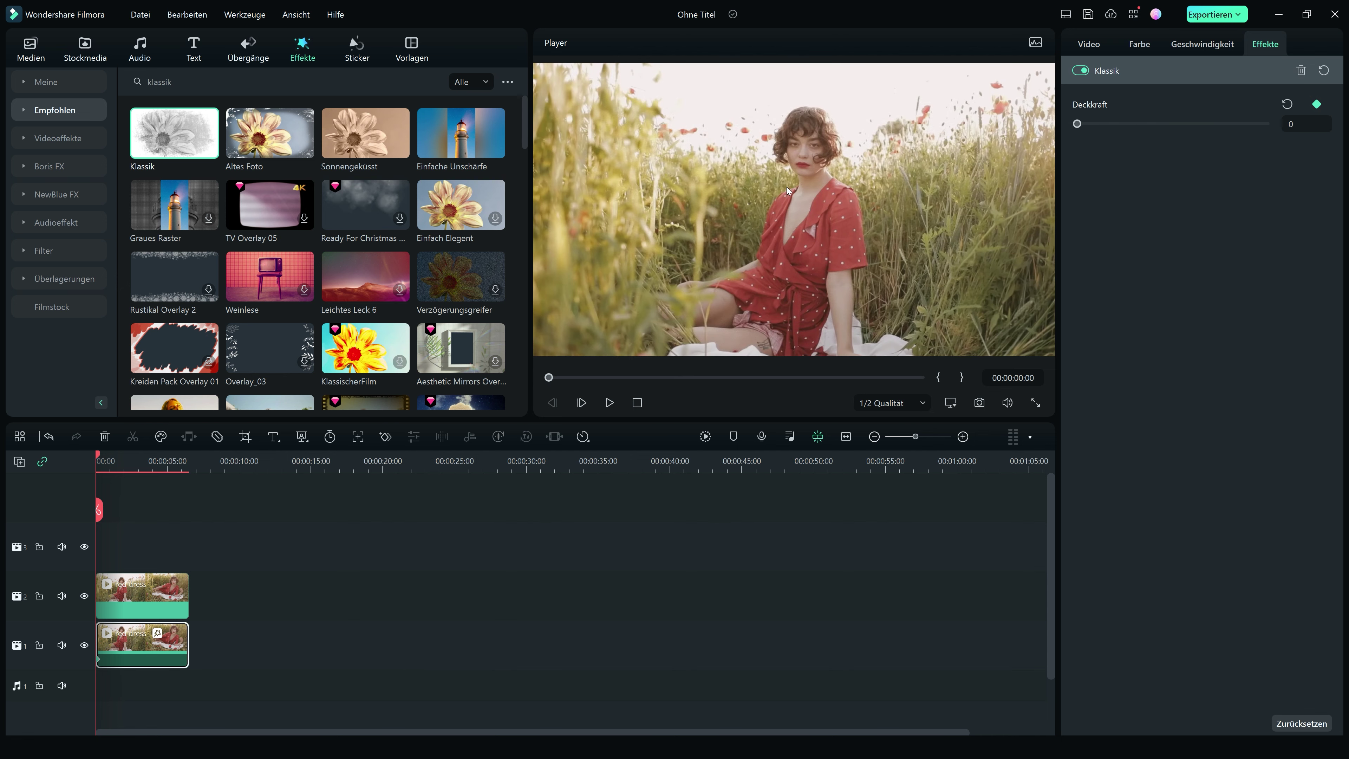
Step: Keyframe the Klassik effect's opacity to 100 at 00:00:03:20 and preview the fade from the start
{"action": "left_click_drag", "start_coordinate": [106, 460], "coordinate": [151, 461]}
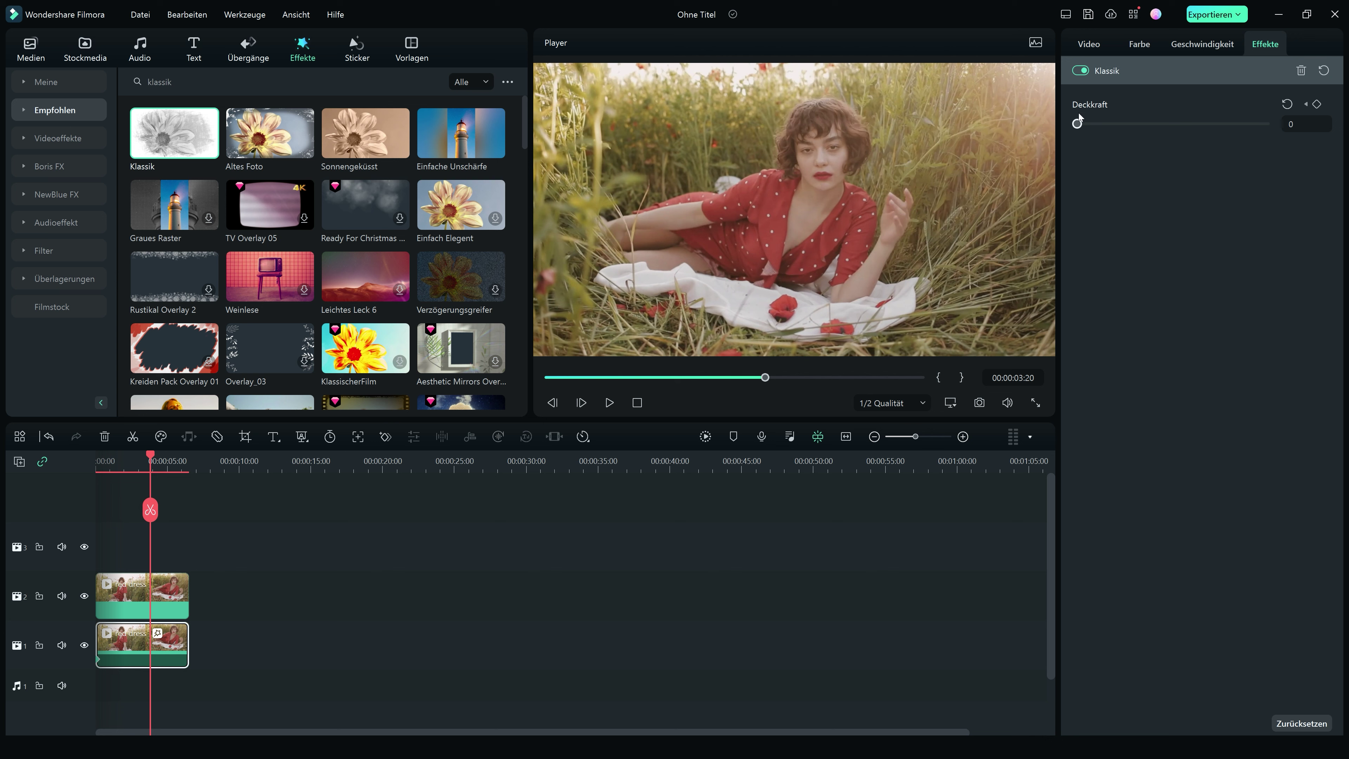
{"action": "left_click_drag", "start_coordinate": [1079, 123], "coordinate": [1272, 125]}
{"action": "left_click_drag", "start_coordinate": [150, 509], "coordinate": [98, 509]}
{"action": "key", "text": "space"}
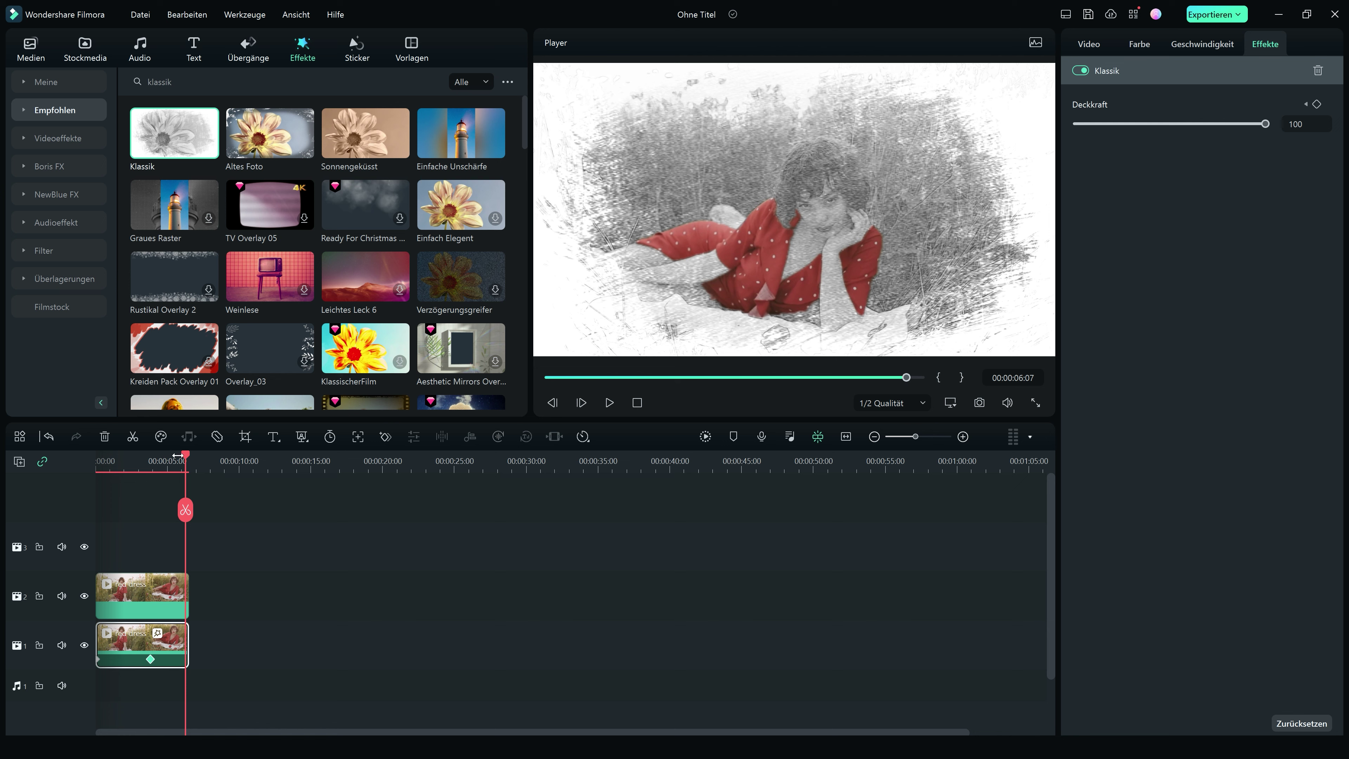
{"action": "key", "text": "Home"}
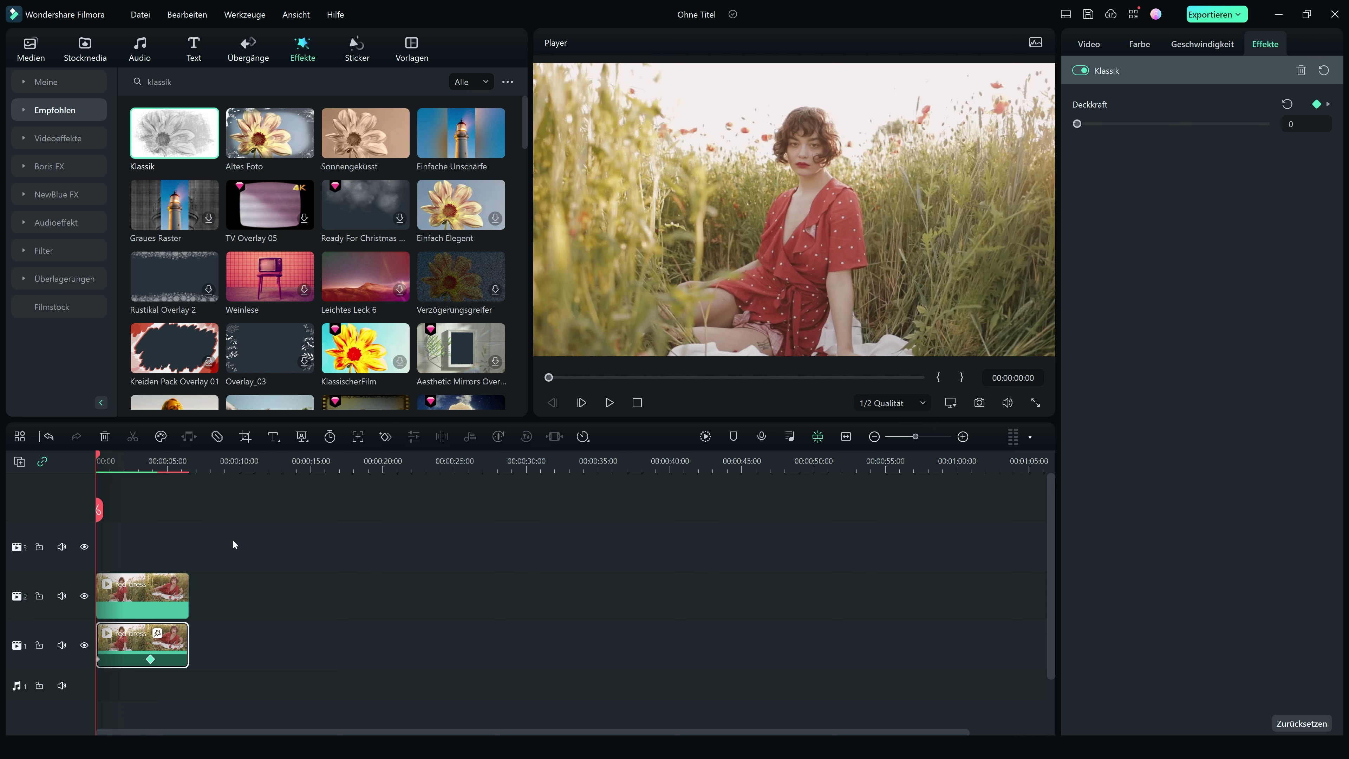
Step: Duplicate the dress cutout clip from video track 2 and place the copy on track 3 at the start of the timeline
{"action": "left_click", "coordinate": [146, 595]}
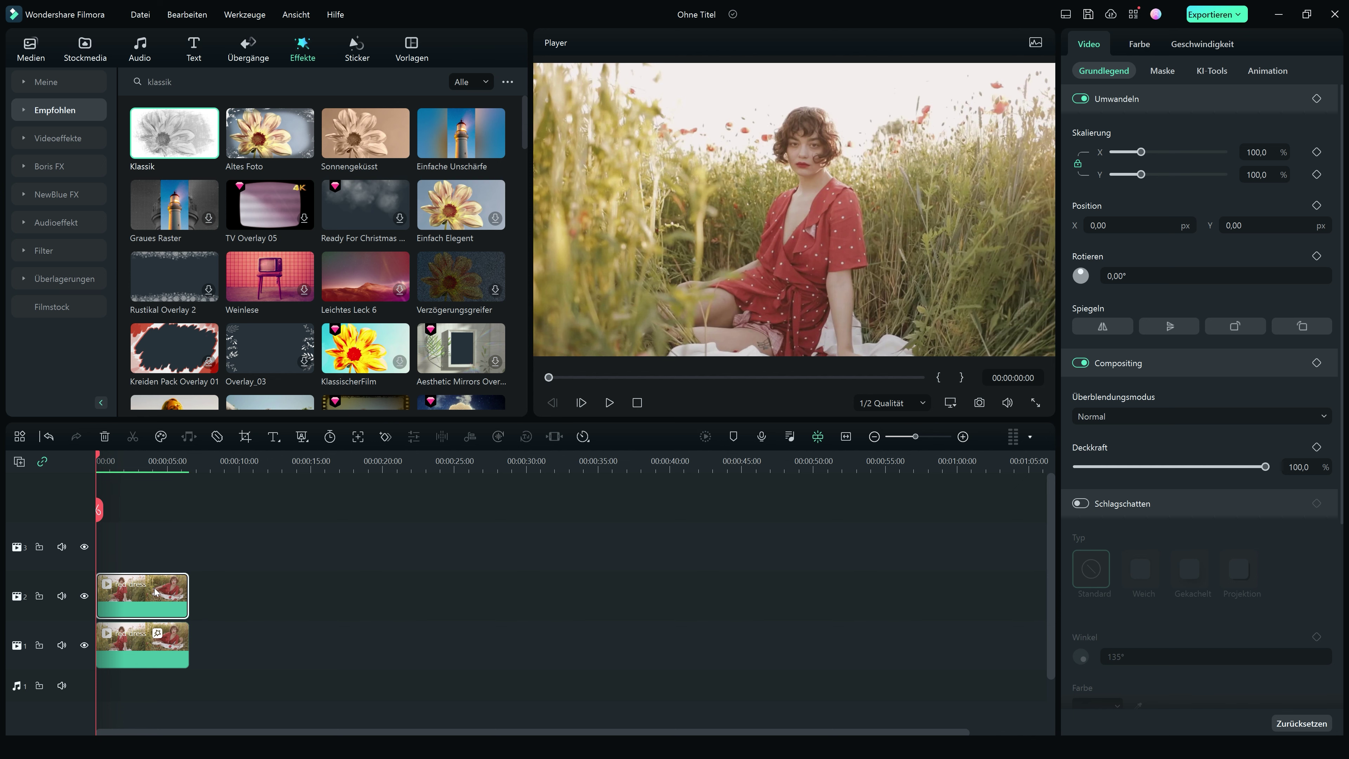
{"action": "left_click", "coordinate": [276, 470]}
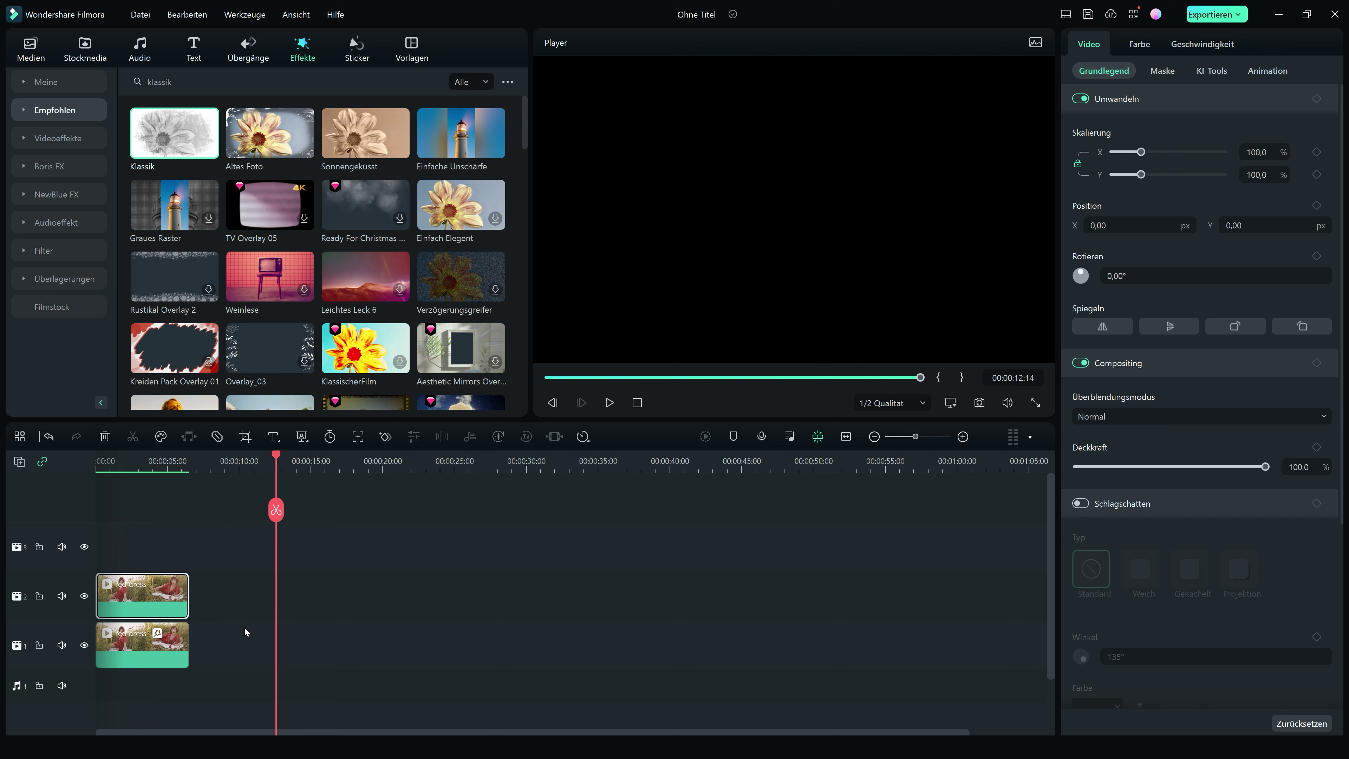
{"action": "key", "text": "ctrl+v"}
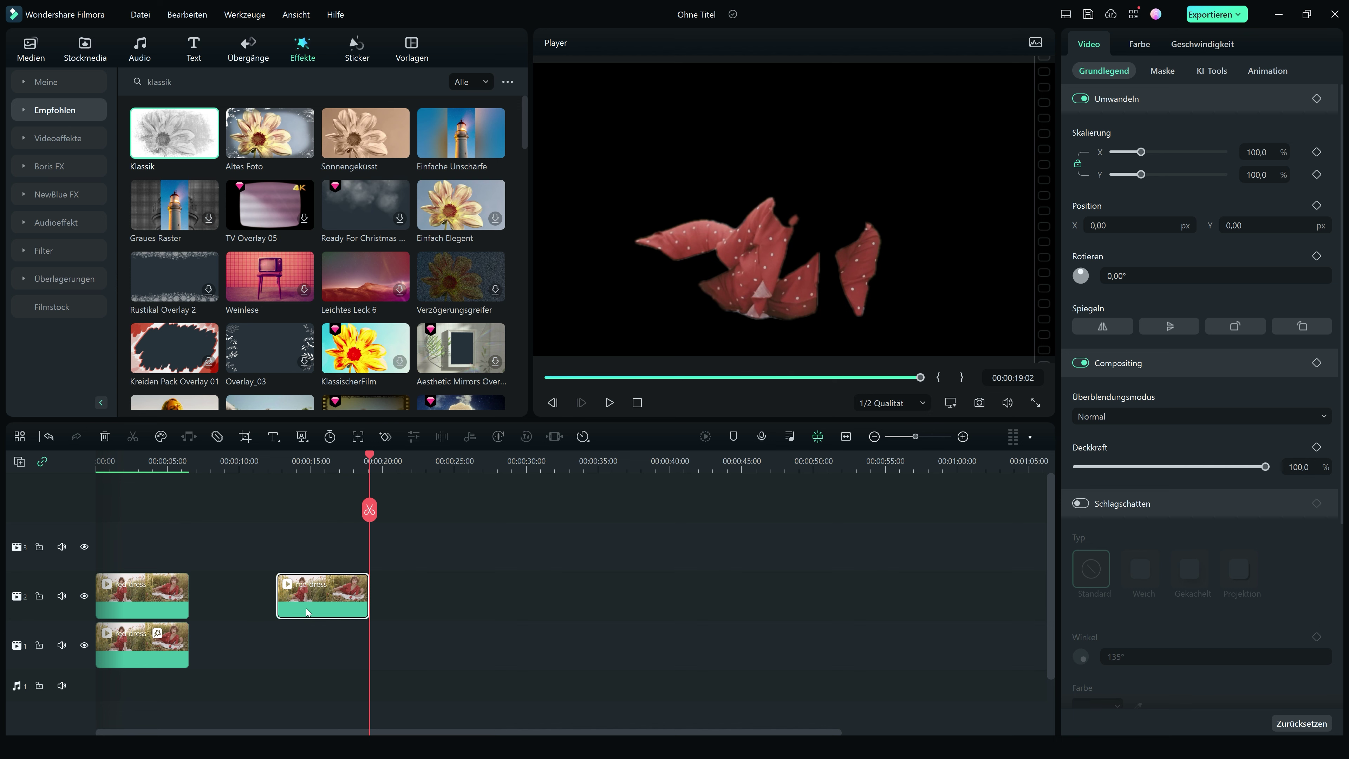
{"action": "left_click_drag", "start_coordinate": [325, 604], "coordinate": [138, 550]}
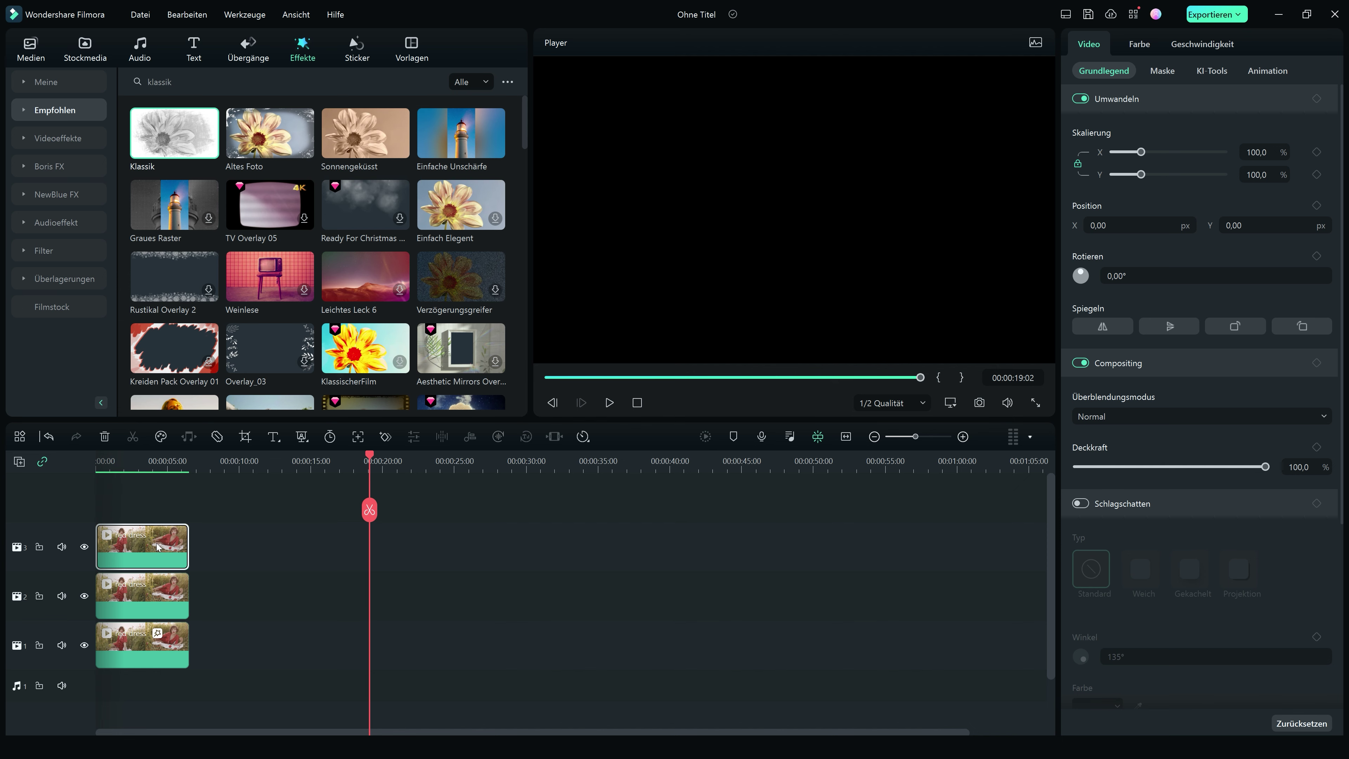
{"action": "left_click", "coordinate": [131, 462]}
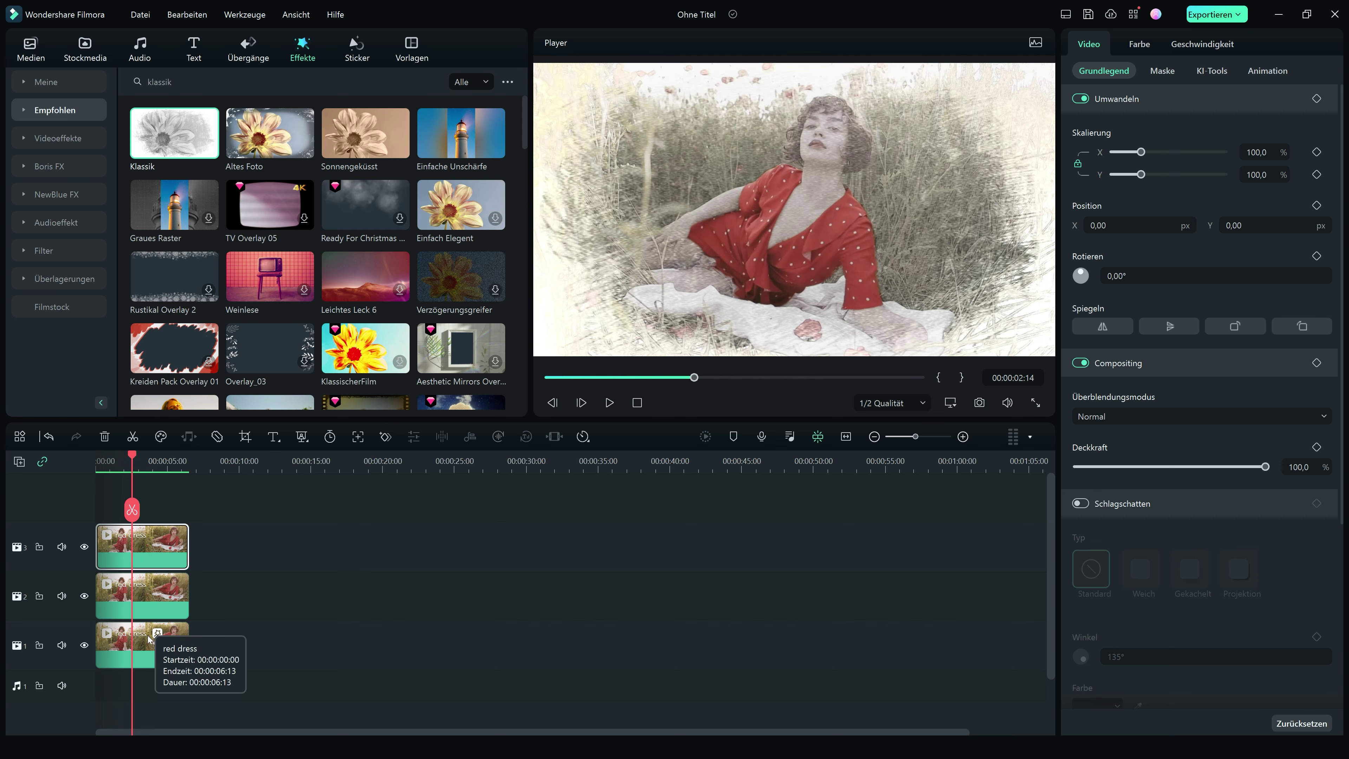
{"action": "left_click_drag", "start_coordinate": [136, 453], "coordinate": [96, 457]}
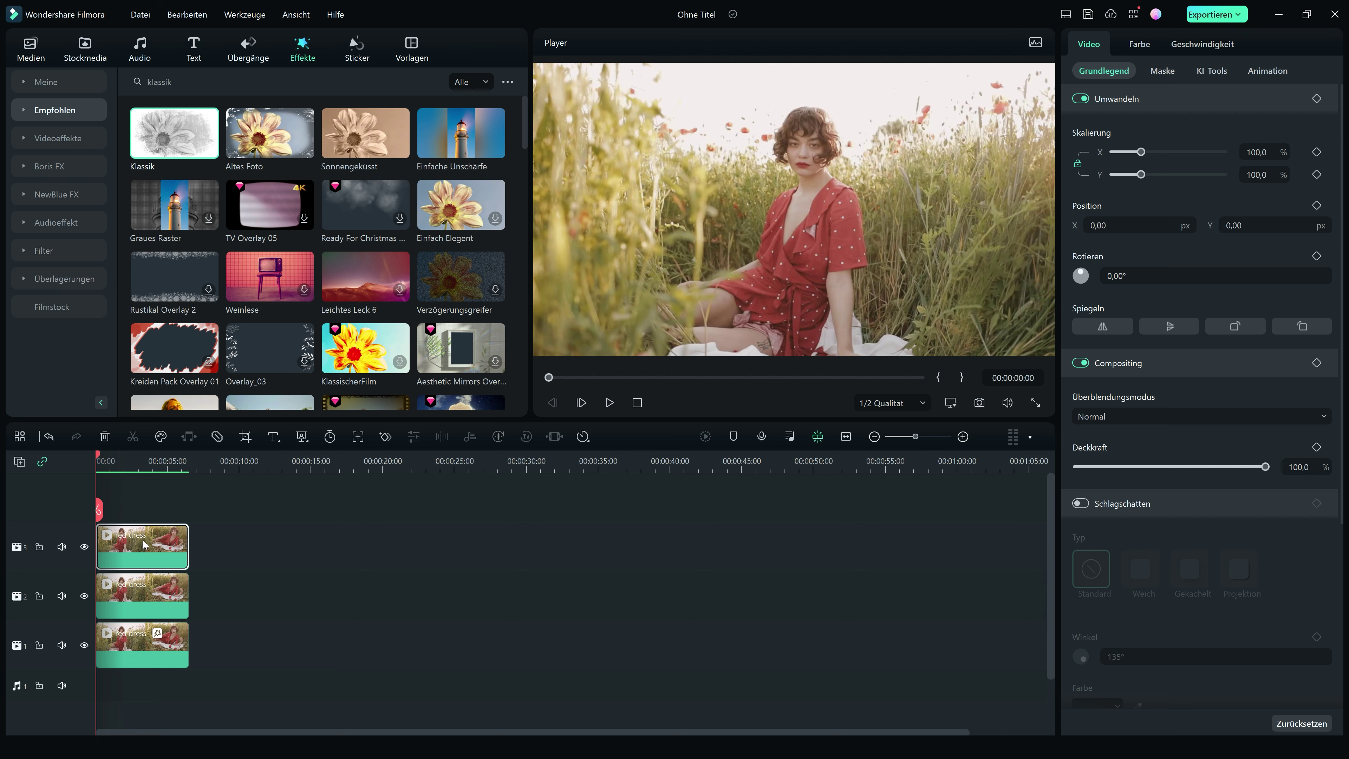
Step: Bend the red color curve of the track 3 cutout strongly downward to turn the dress green
{"action": "left_click", "coordinate": [1138, 44]}
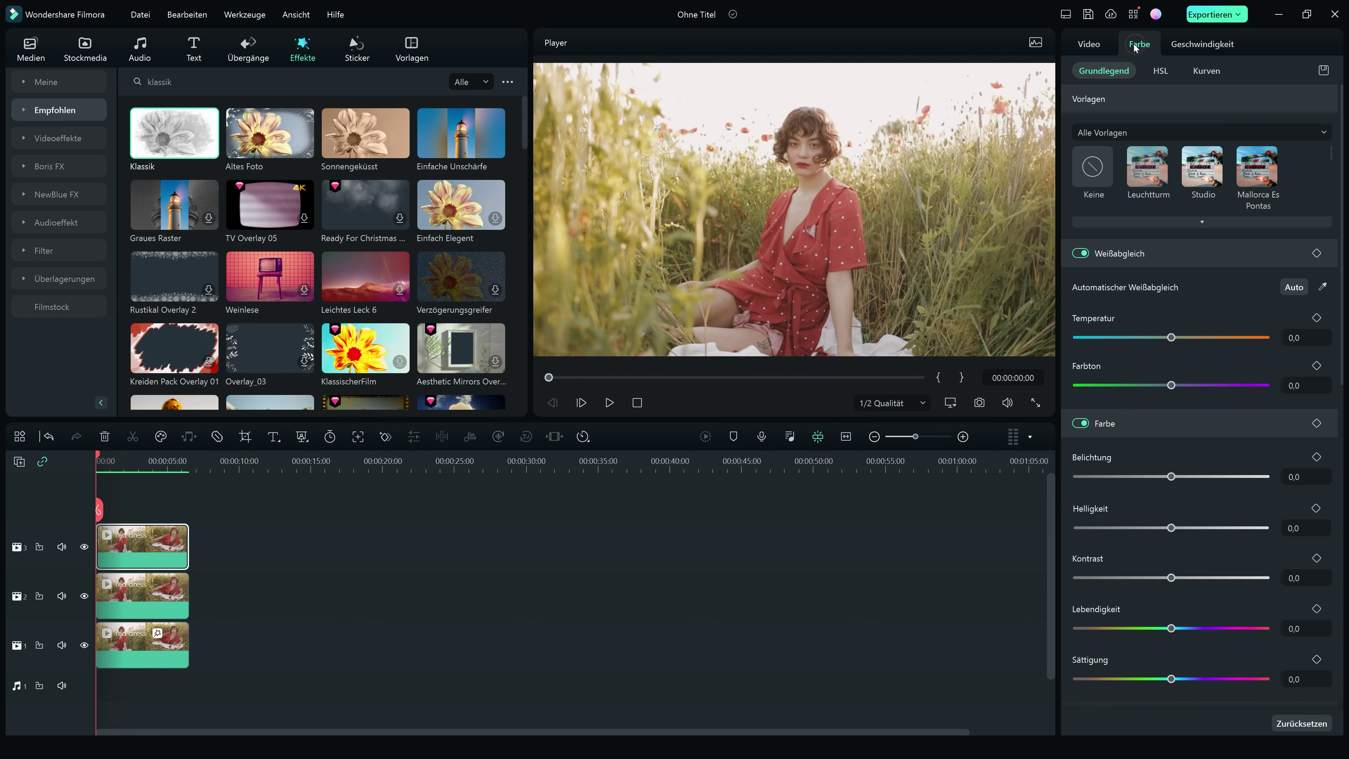
{"action": "left_click", "coordinate": [1214, 74]}
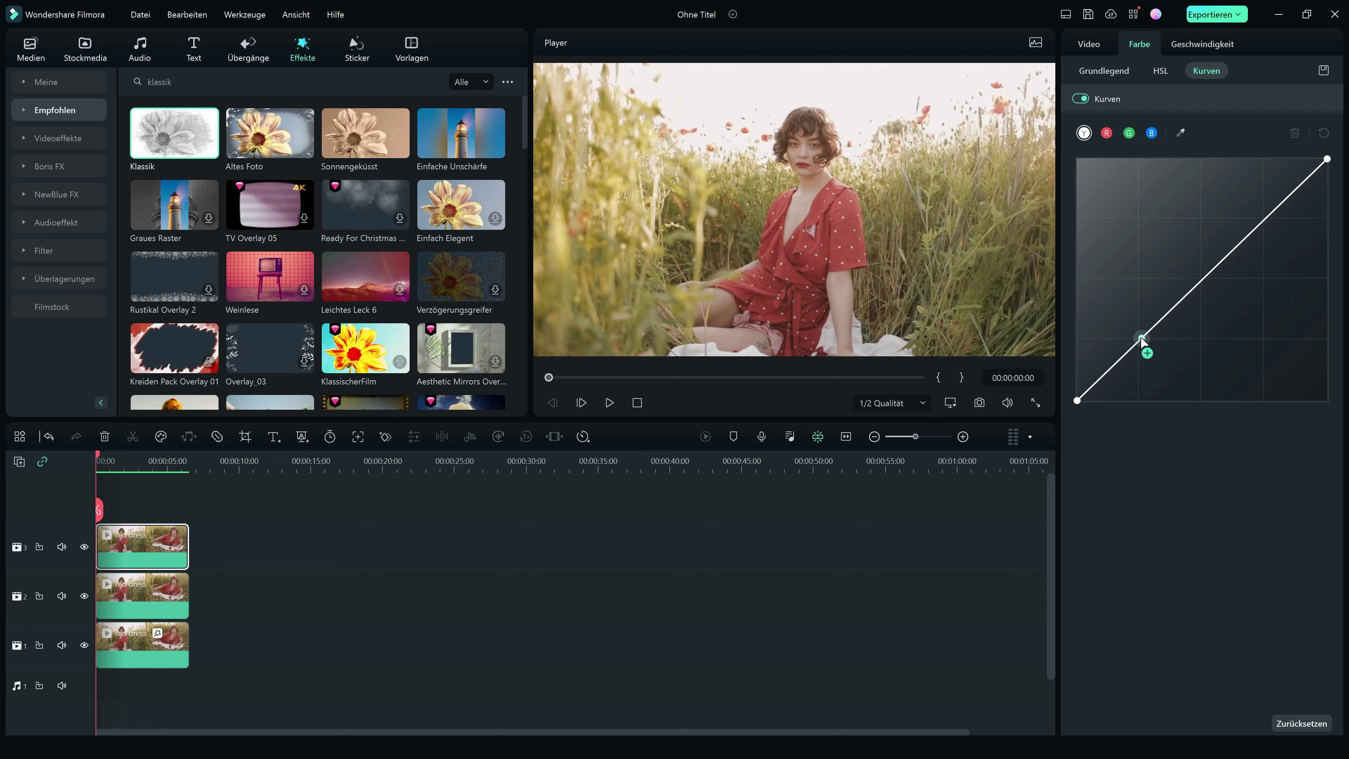
{"action": "left_click", "coordinate": [1245, 239]}
{"action": "key", "text": "Delete"}
{"action": "left_click", "coordinate": [1105, 133]}
{"action": "left_click", "coordinate": [1202, 282]}
{"action": "left_click_drag", "start_coordinate": [1203, 282], "coordinate": [1290, 351]}
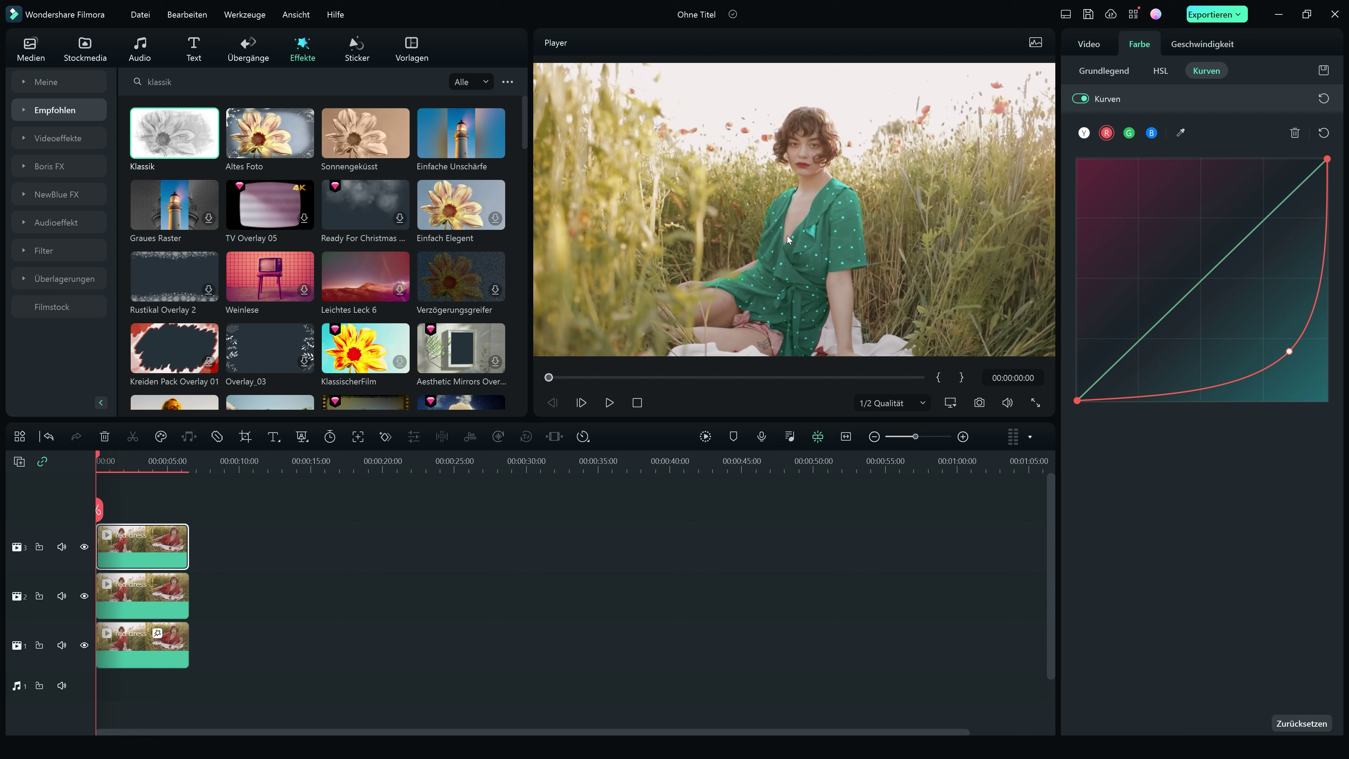
Step: Lower the green curve moderately and raise the blue curve slightly to turn the dress blue, and play the result
{"action": "left_click", "coordinate": [1129, 132]}
{"action": "left_click_drag", "start_coordinate": [1209, 274], "coordinate": [1235, 303]}
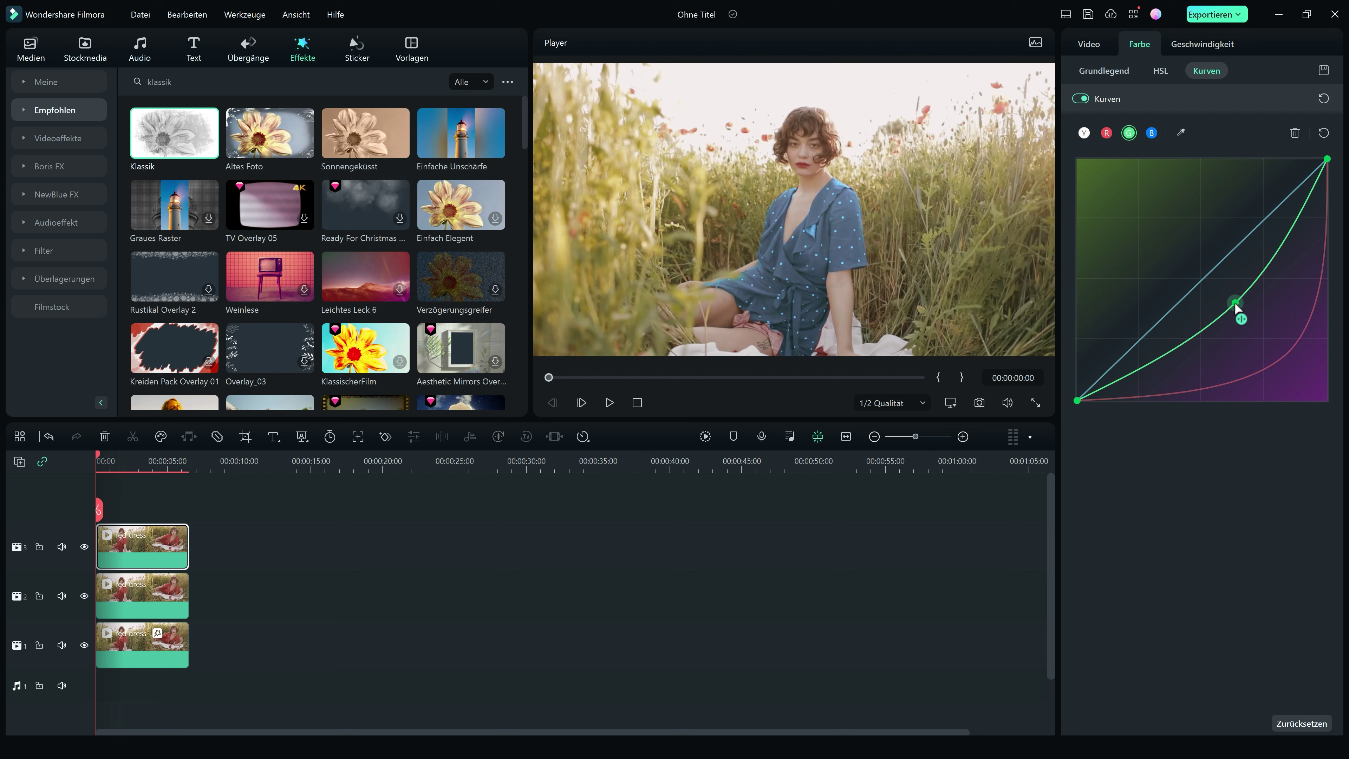
{"action": "left_click", "coordinate": [1151, 134]}
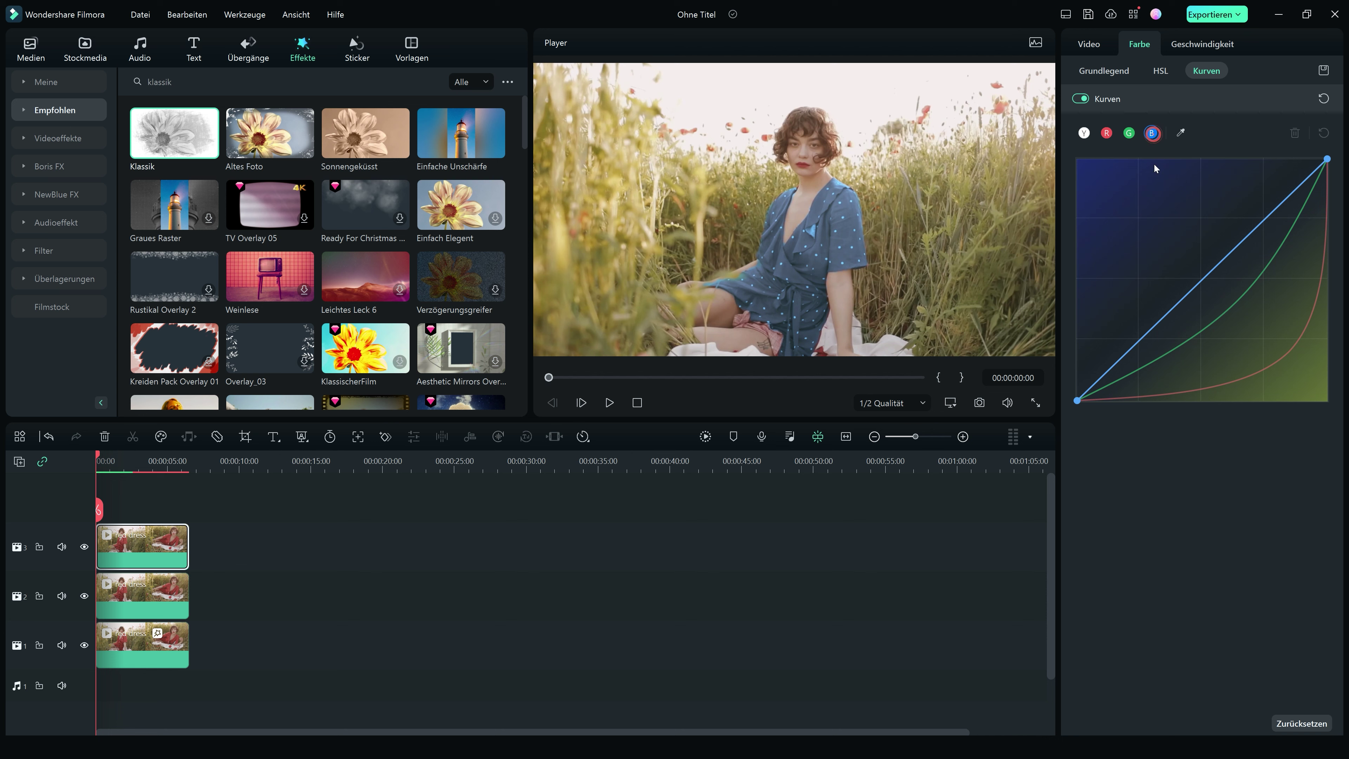
{"action": "mouse_move", "coordinate": [1197, 284]}
{"action": "left_mouse_down"}
{"action": "mouse_move", "coordinate": [1172, 265]}
{"action": "mouse_move", "coordinate": [1190, 276]}
{"action": "left_mouse_up"}
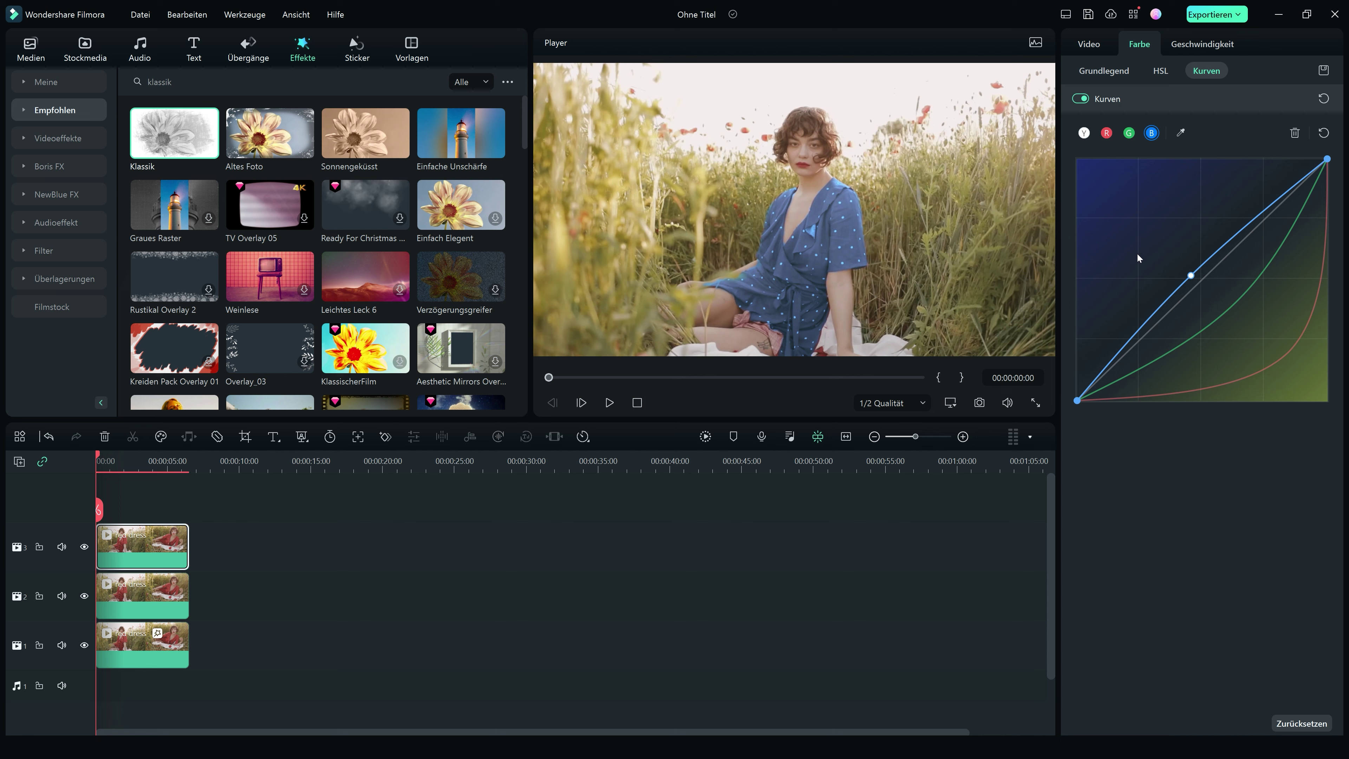
{"action": "key", "text": "space"}
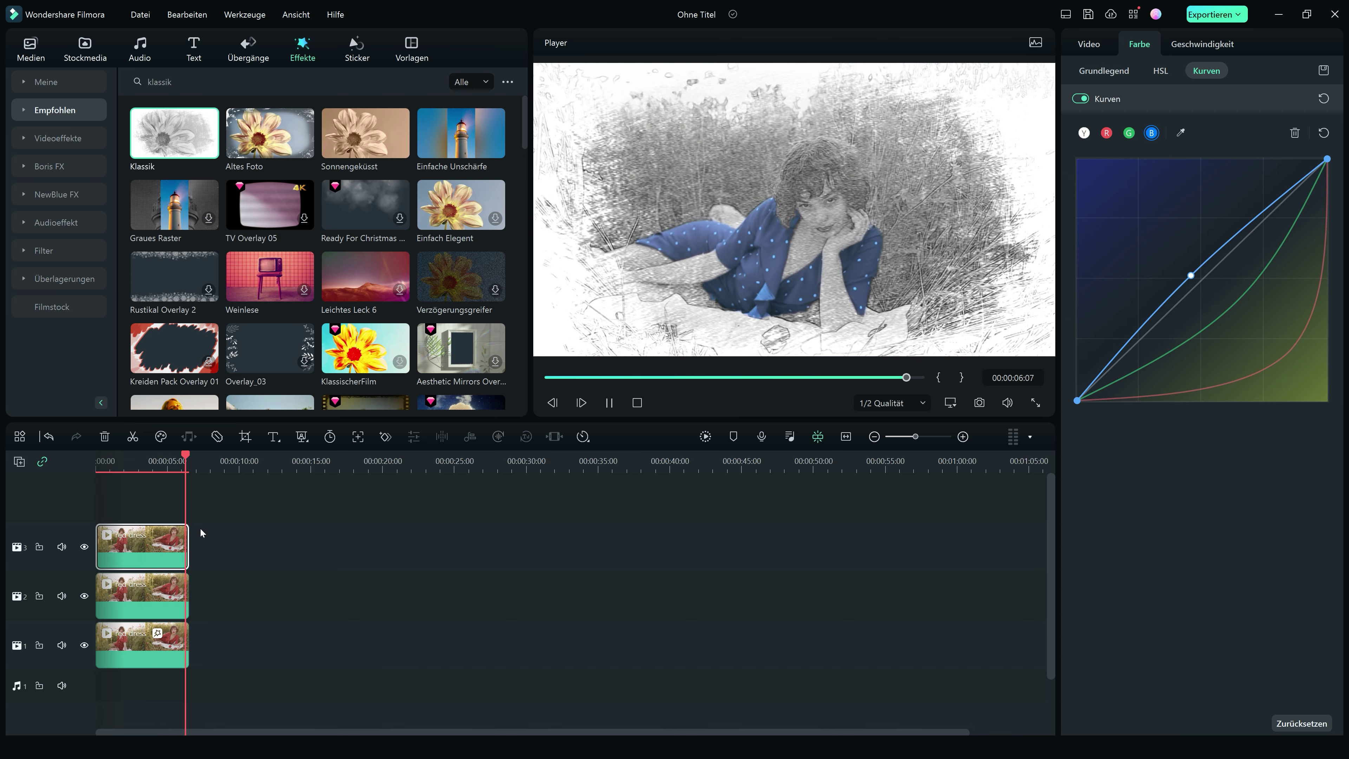
Step: Add an opacity keyframe of 0% at the start of the blue dress clip on track 3
{"action": "left_click_drag", "start_coordinate": [191, 458], "coordinate": [98, 460]}
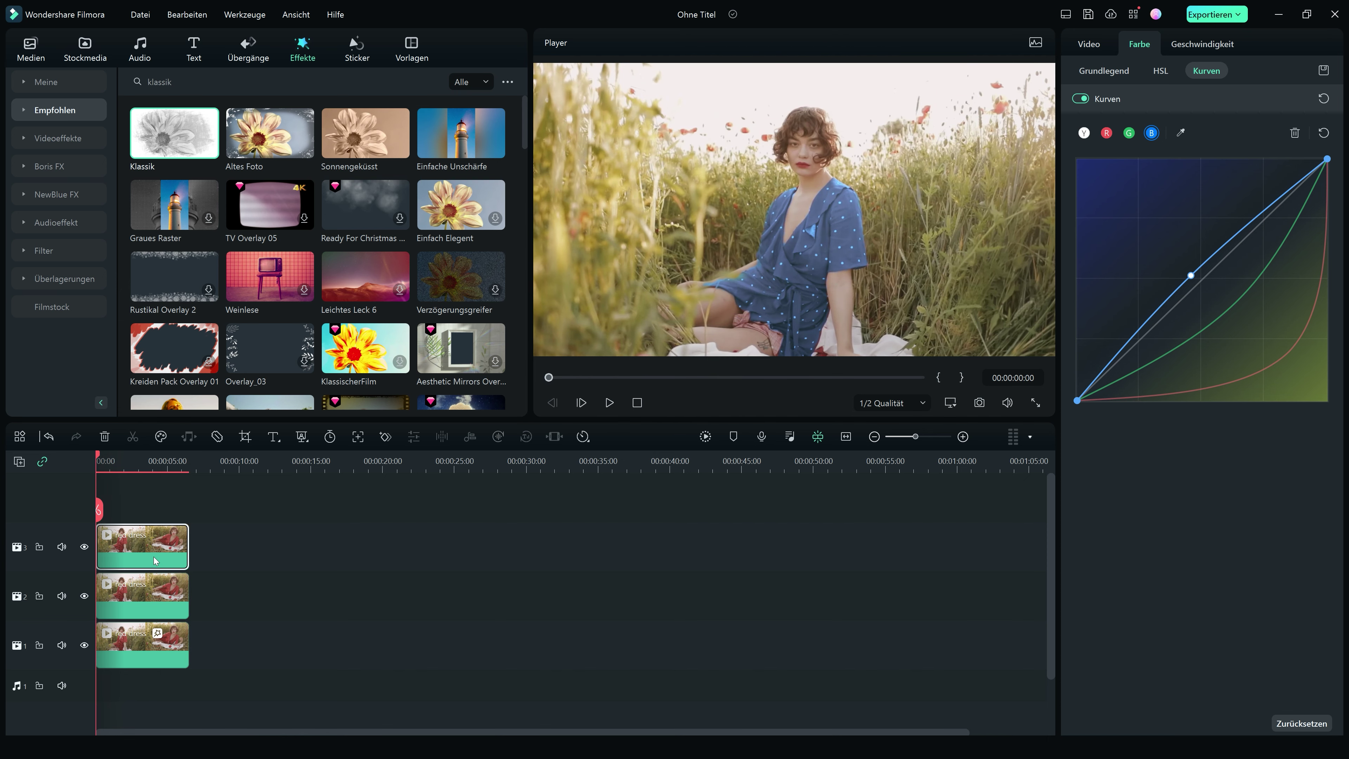
{"action": "left_click", "coordinate": [1089, 45]}
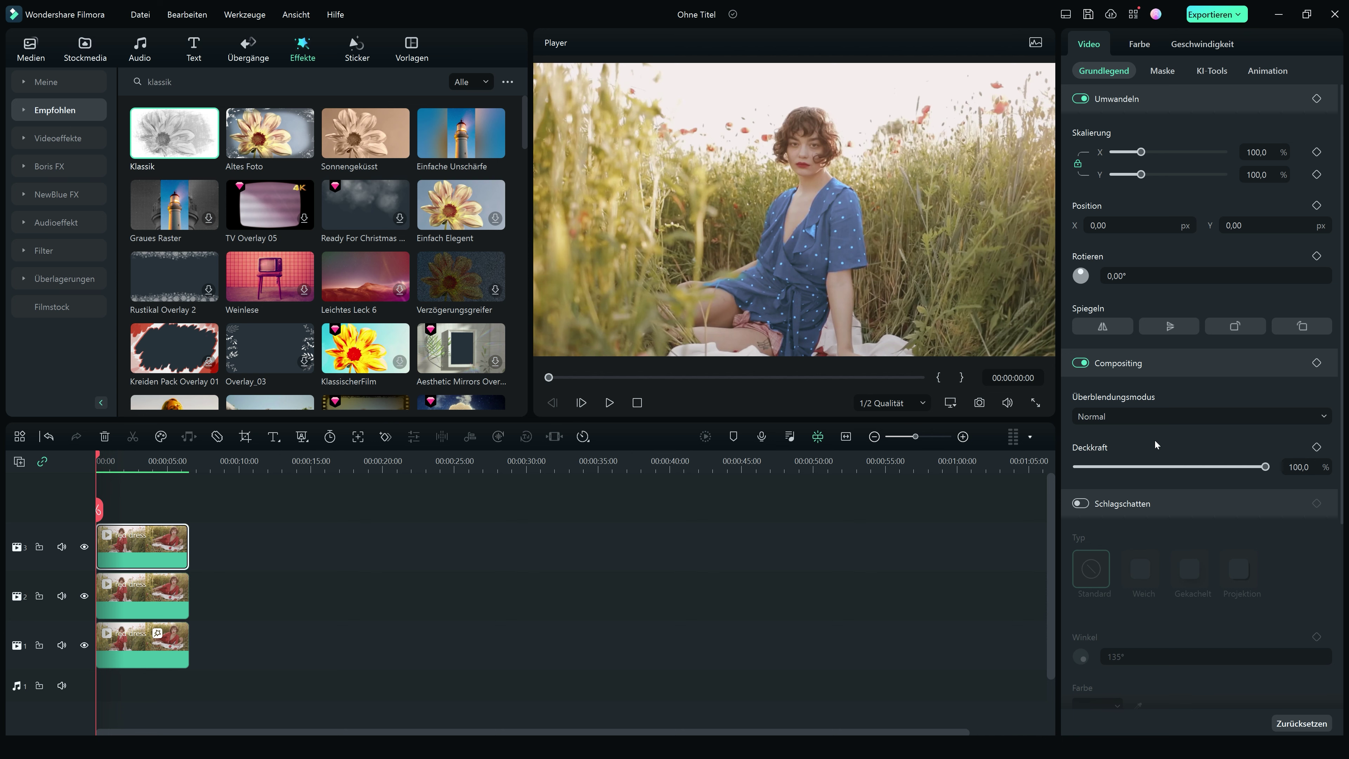
{"action": "left_click_drag", "start_coordinate": [1266, 468], "coordinate": [1054, 475]}
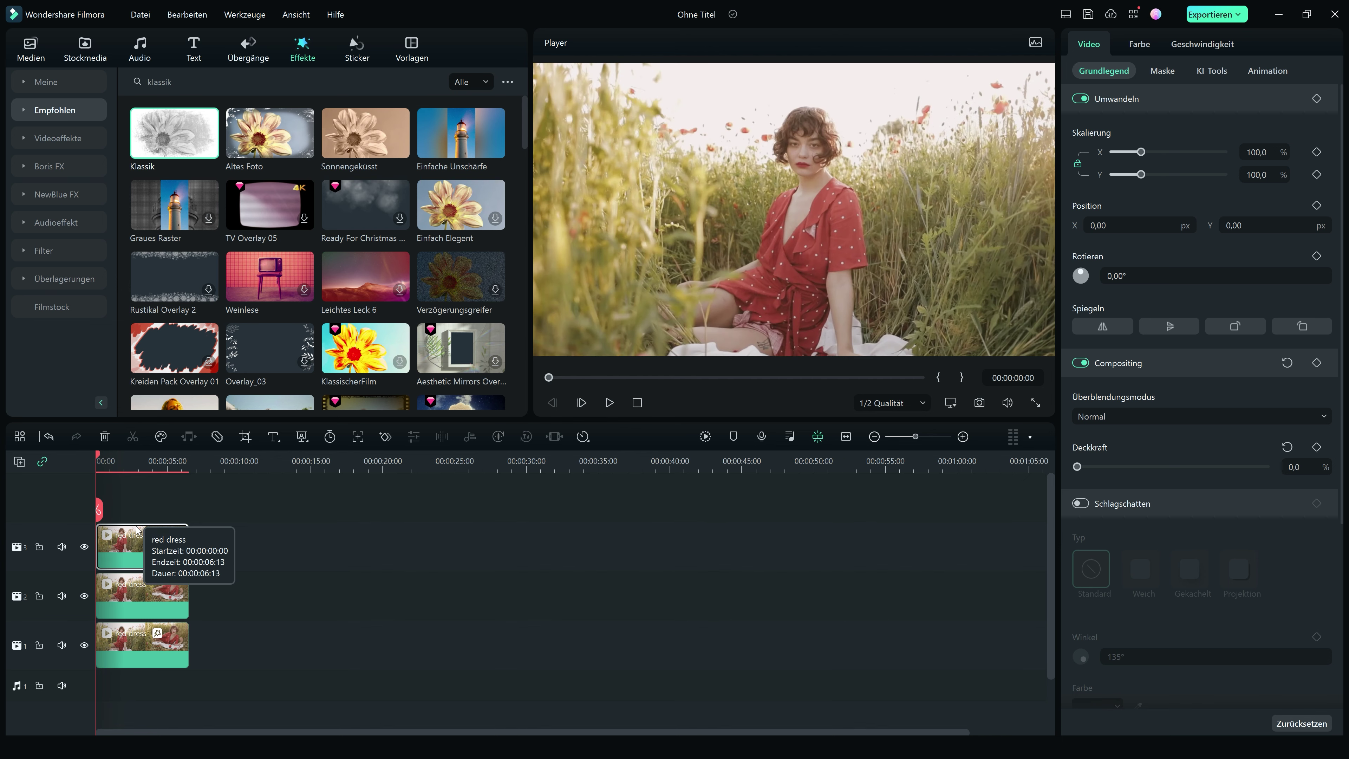
{"action": "left_click", "coordinate": [1317, 448]}
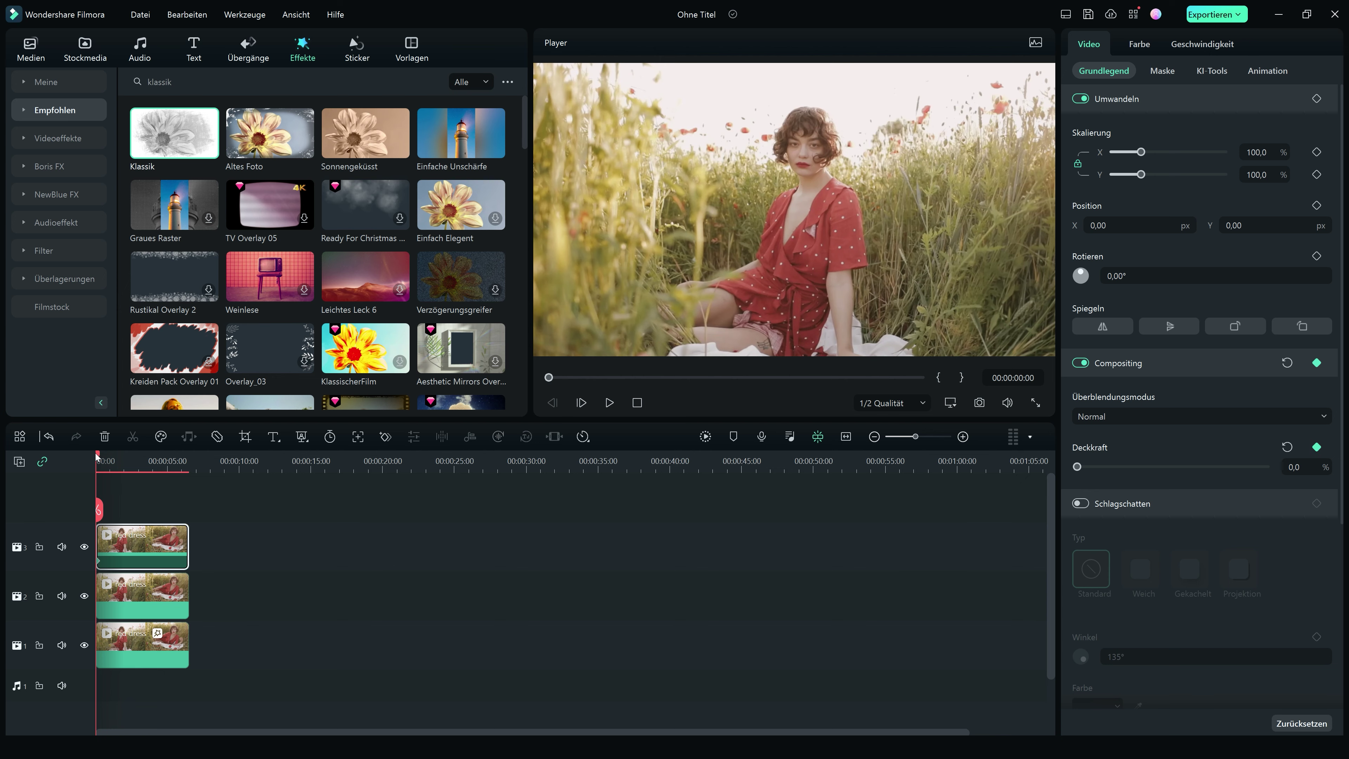
Step: Keyframe the track 3 clip's opacity to 100% at 00:00:03:01 and preview the color change from the start
{"action": "left_click_drag", "start_coordinate": [98, 455], "coordinate": [141, 453]}
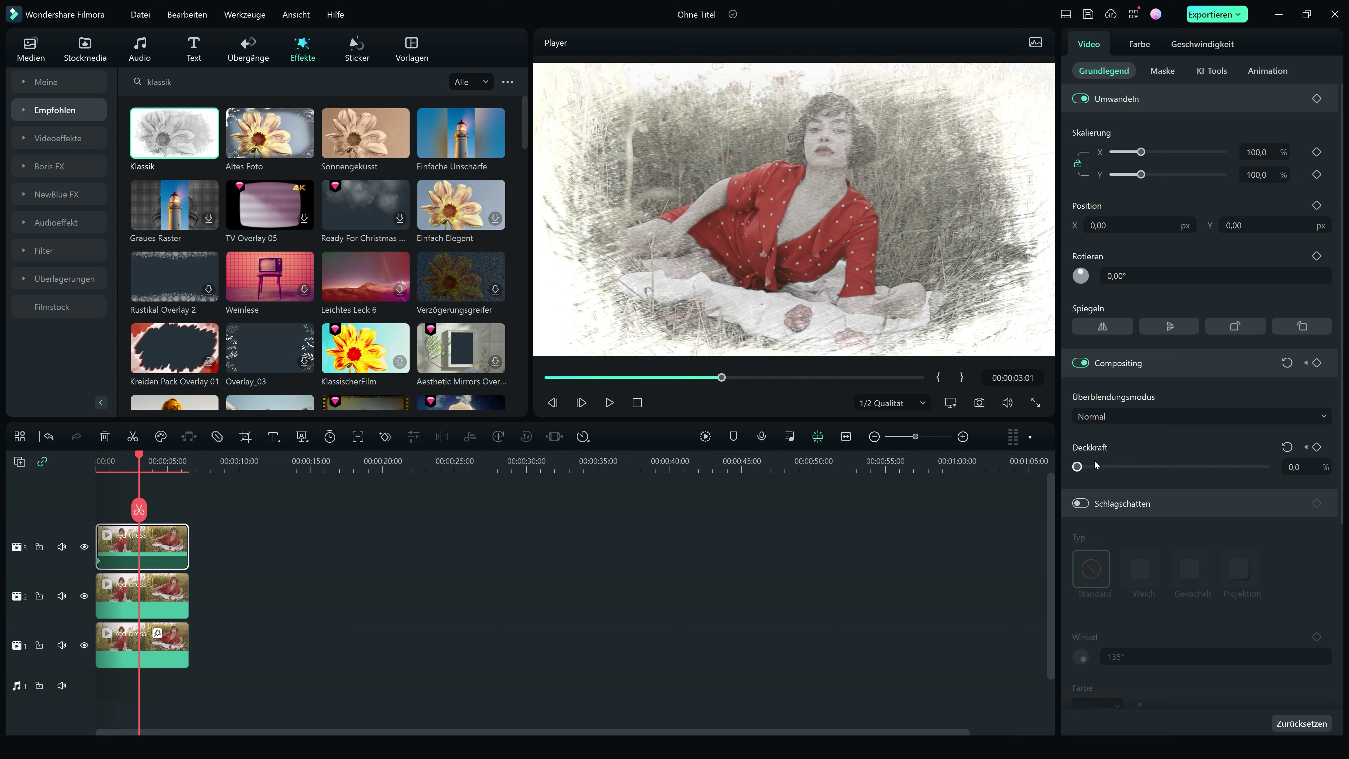
{"action": "left_click_drag", "start_coordinate": [1078, 467], "coordinate": [1270, 466]}
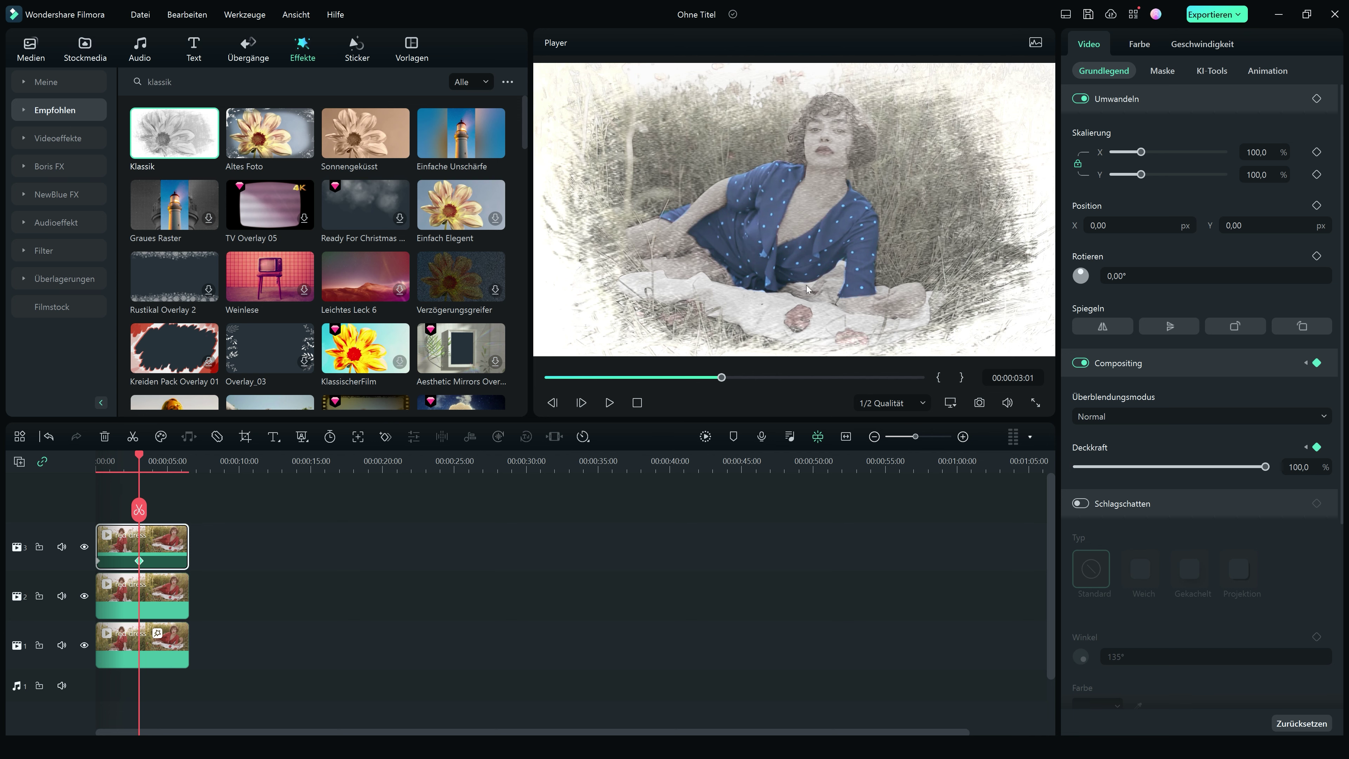
{"action": "left_click_drag", "start_coordinate": [140, 456], "coordinate": [96, 456]}
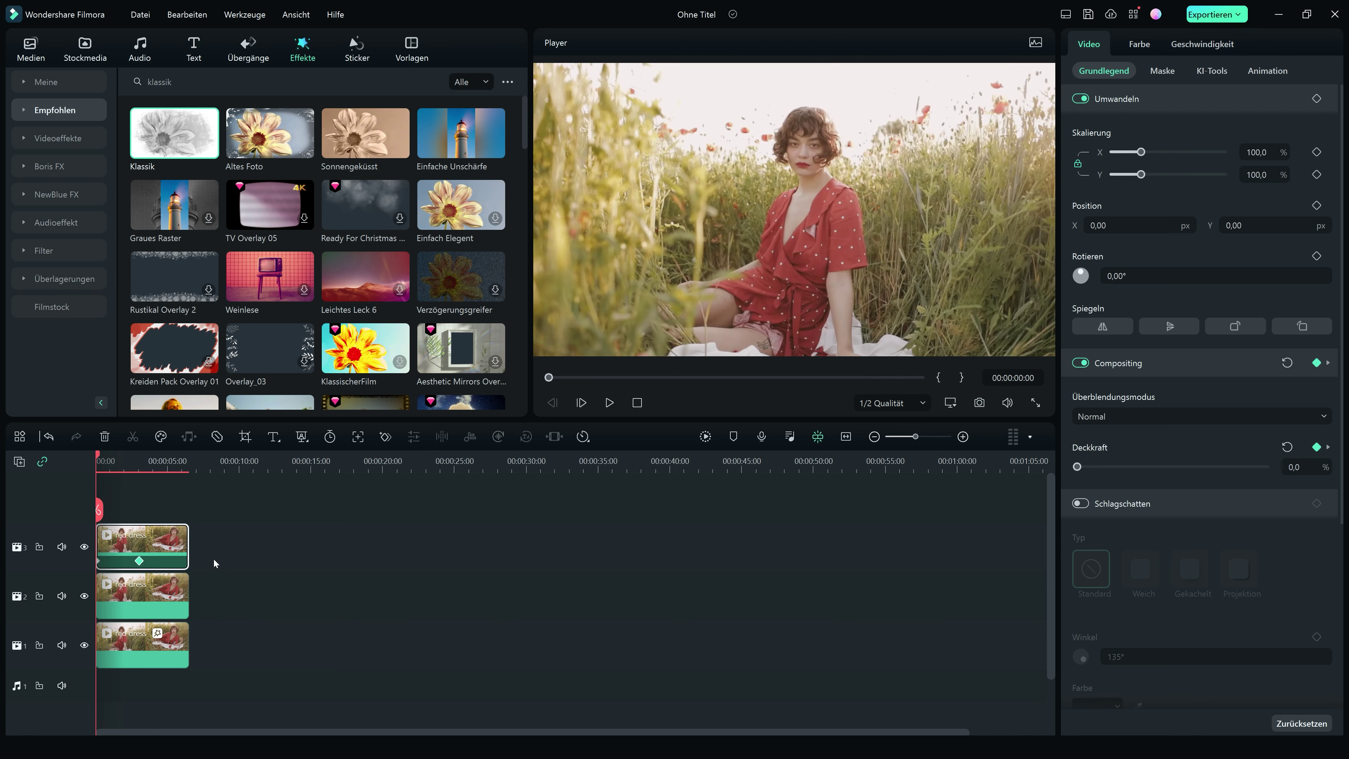
{"action": "key", "text": "space"}
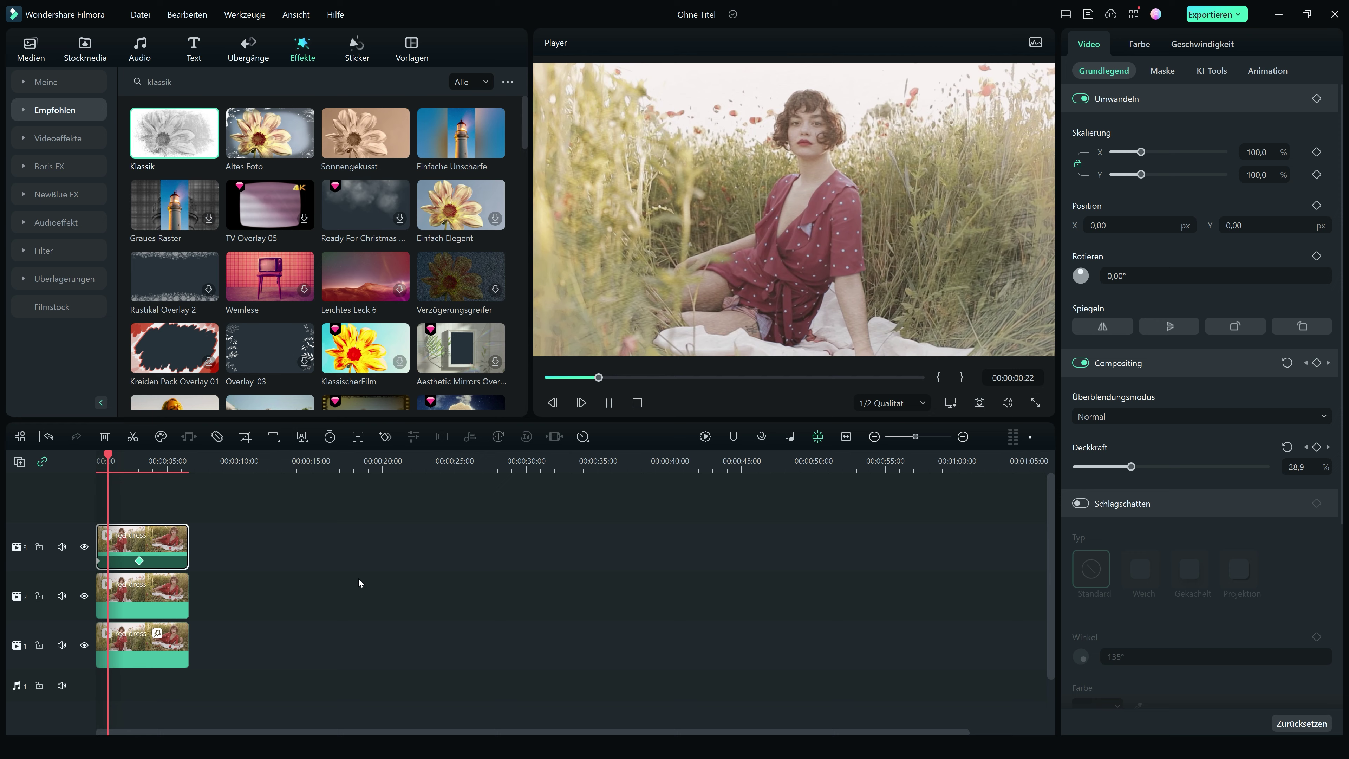